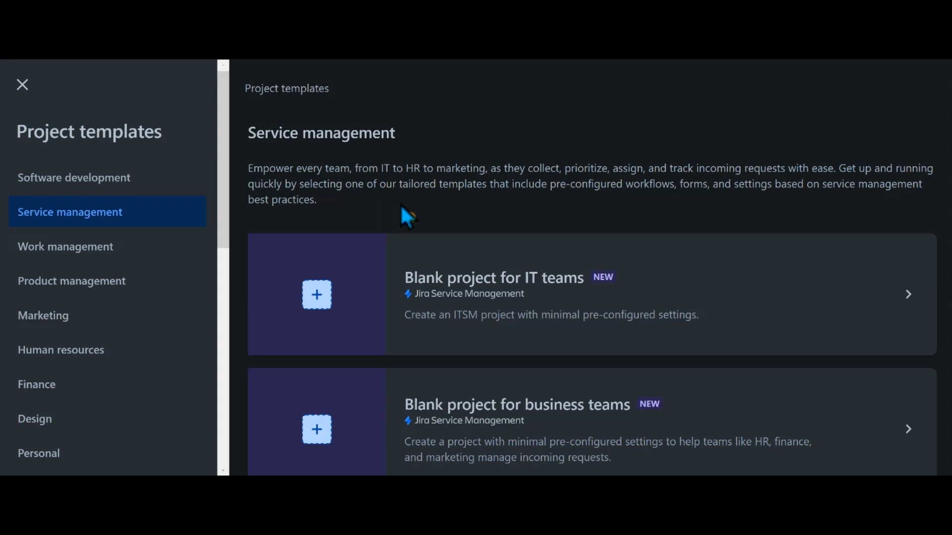
- Examine the project template categories and the templates offered for service management
scroll(400, 204, "down", 2)
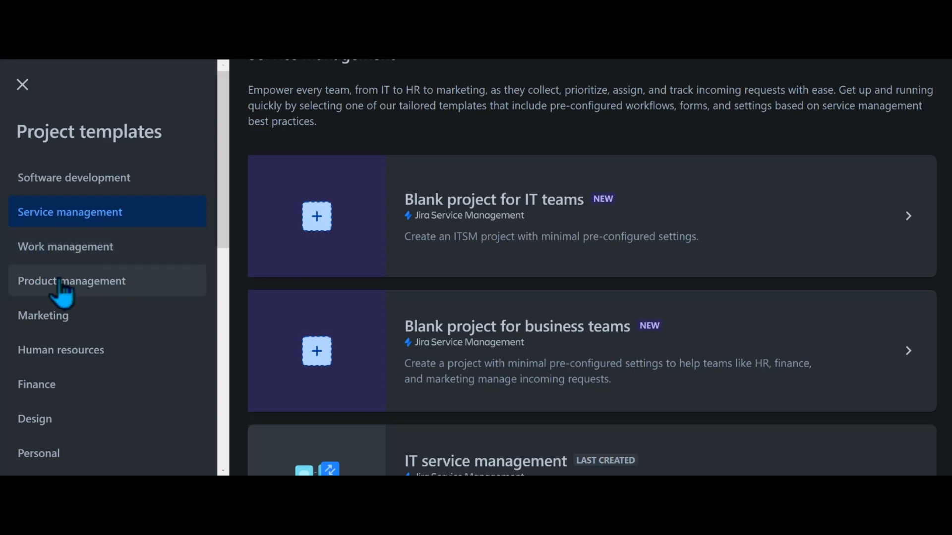
scroll(101, 303, "down", 2)
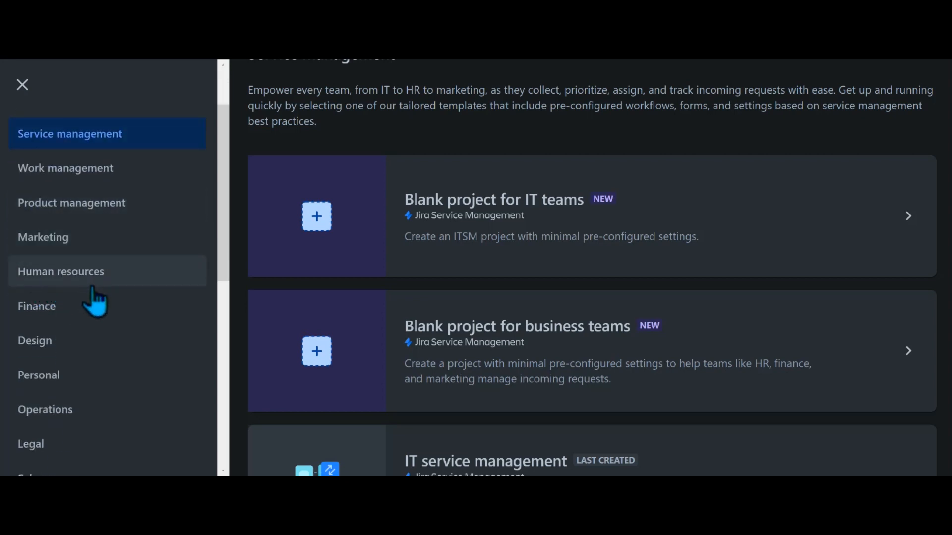
scroll(45, 352, "down", 2)
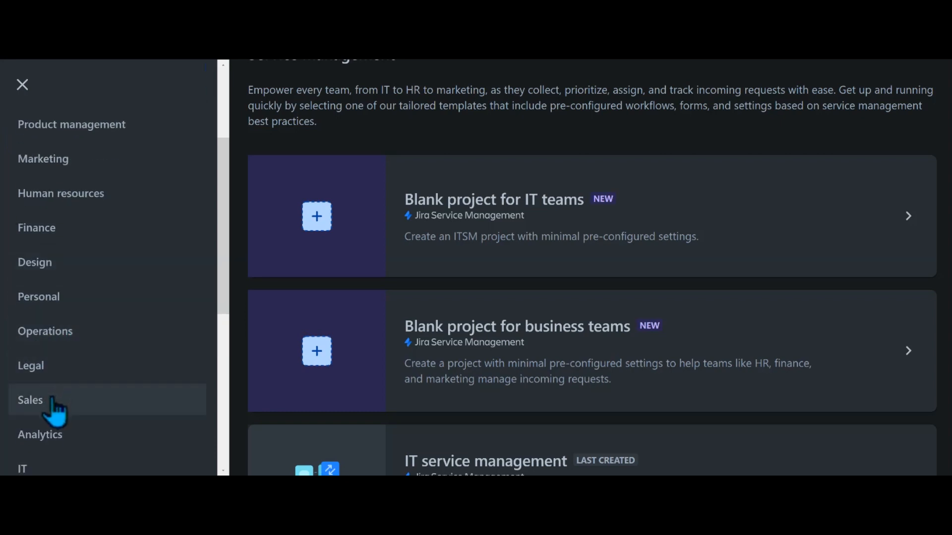
scroll(56, 402, "down", 2)
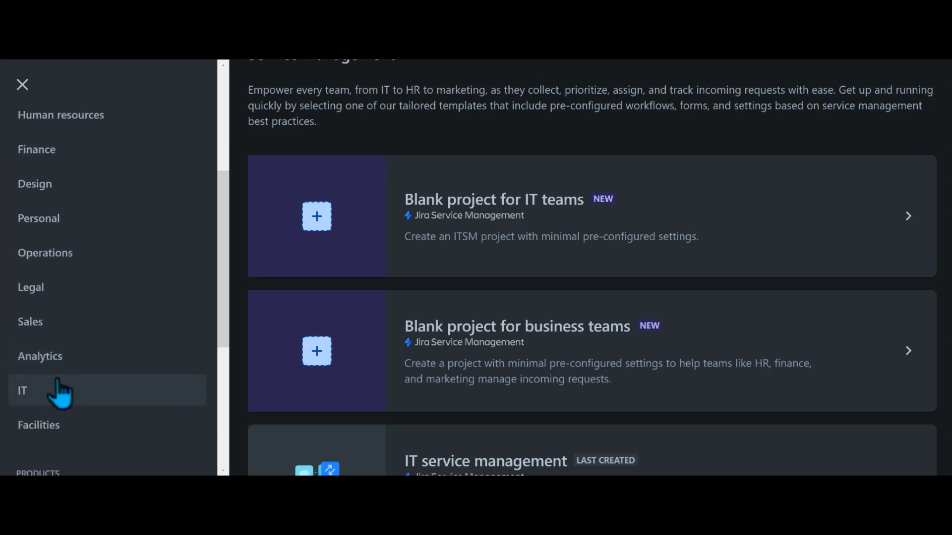
scroll(64, 419, "down", 2)
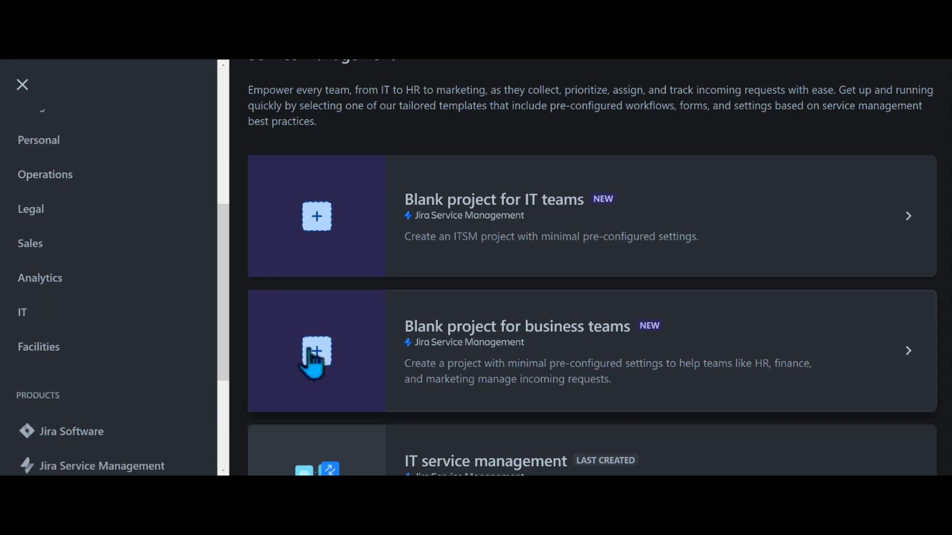
scroll(548, 228, "down", 2)
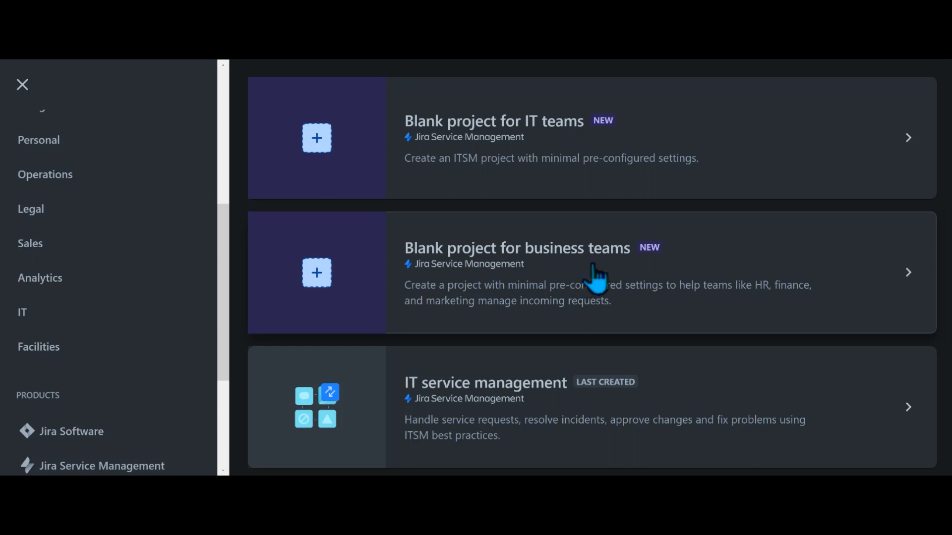
scroll(596, 279, "down", 2)
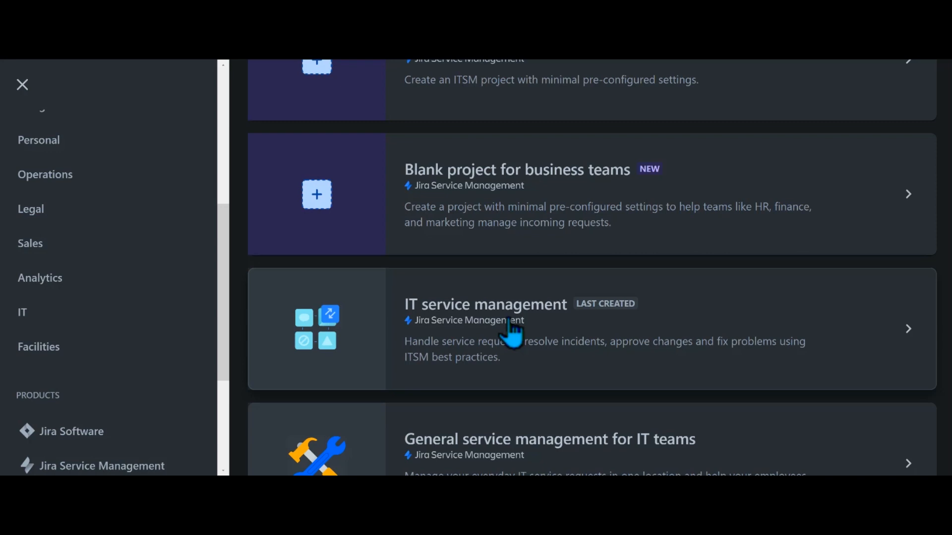
scroll(511, 334, "down", 2)
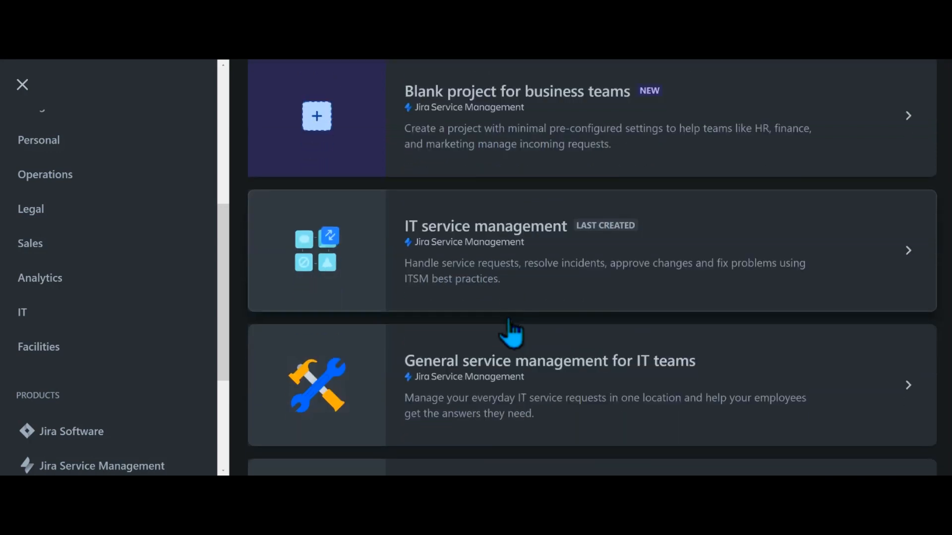
scroll(511, 334, "down", 2)
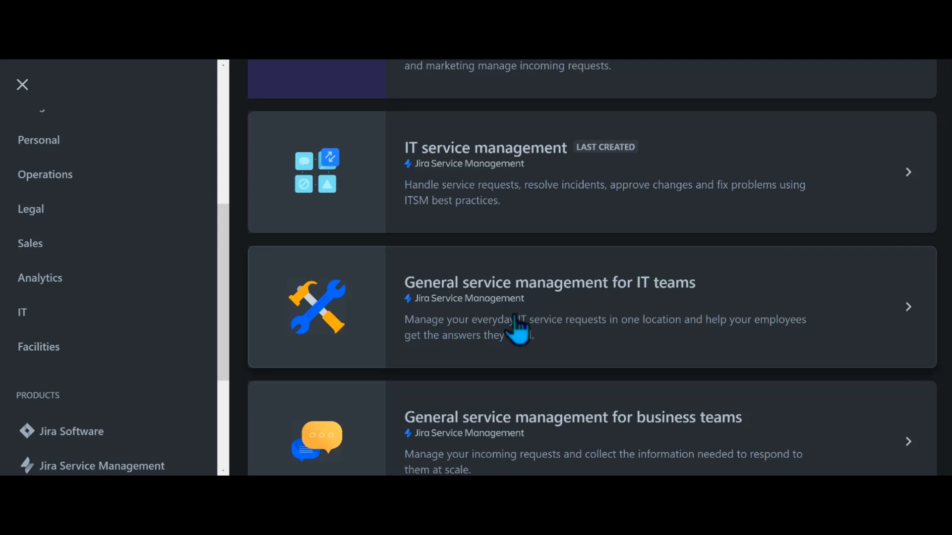
scroll(518, 322, "up", 2)
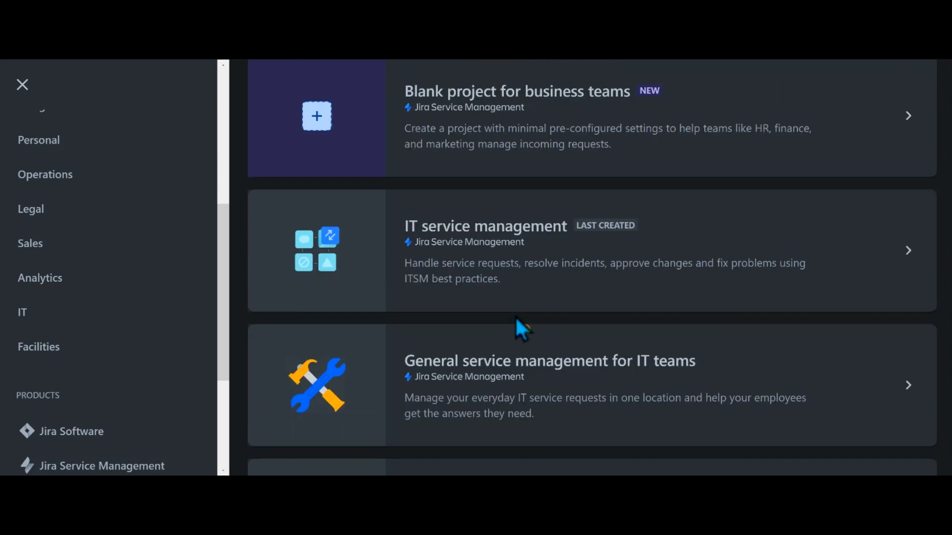
- Open the IT service management template, review its description, and use it for a new project
left_click(469, 251)
scroll(468, 241, "up", 2)
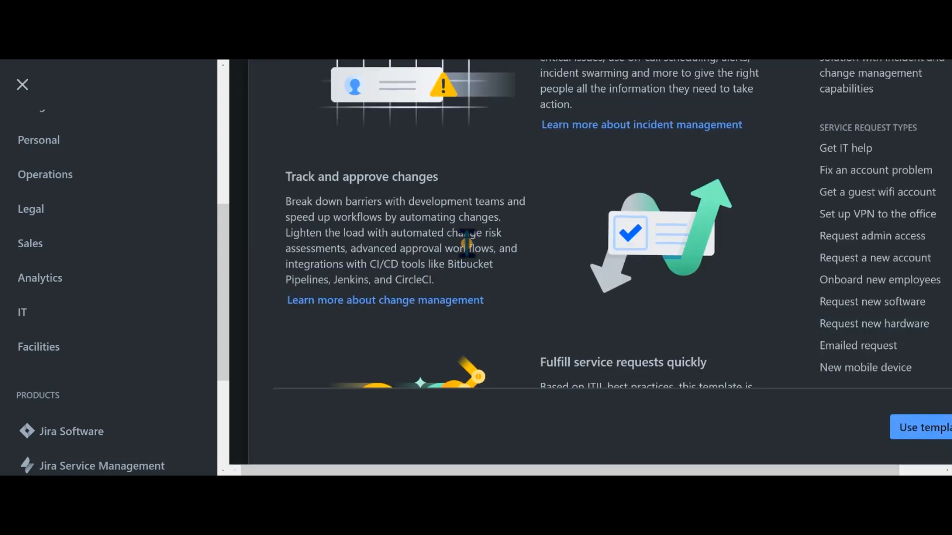
scroll(469, 254, "up", 5)
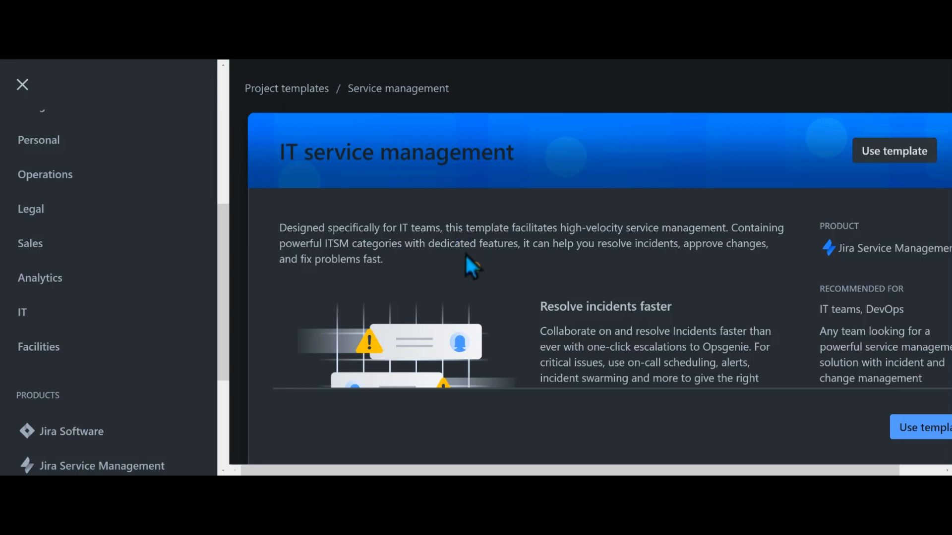
scroll(465, 254, "down", 2)
scroll(466, 255, "down", 4)
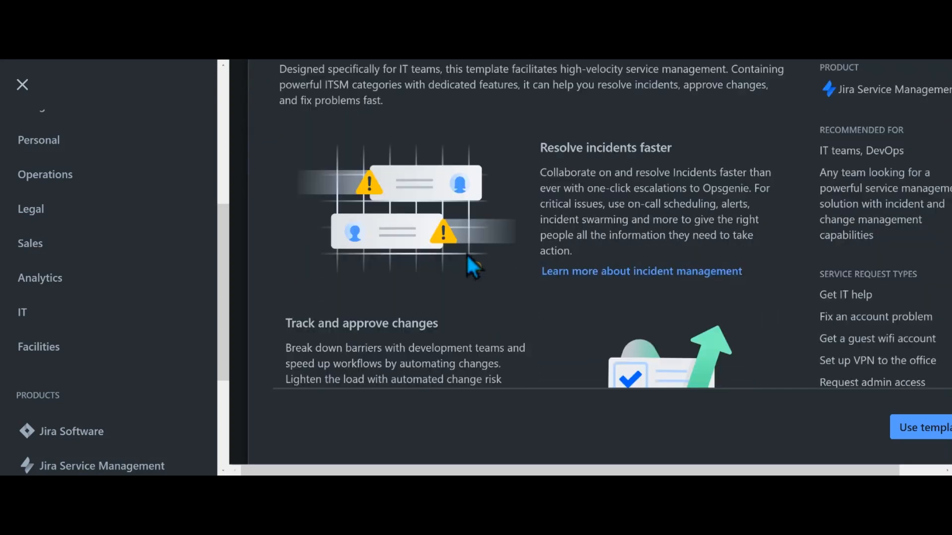
scroll(468, 254, "down", 3)
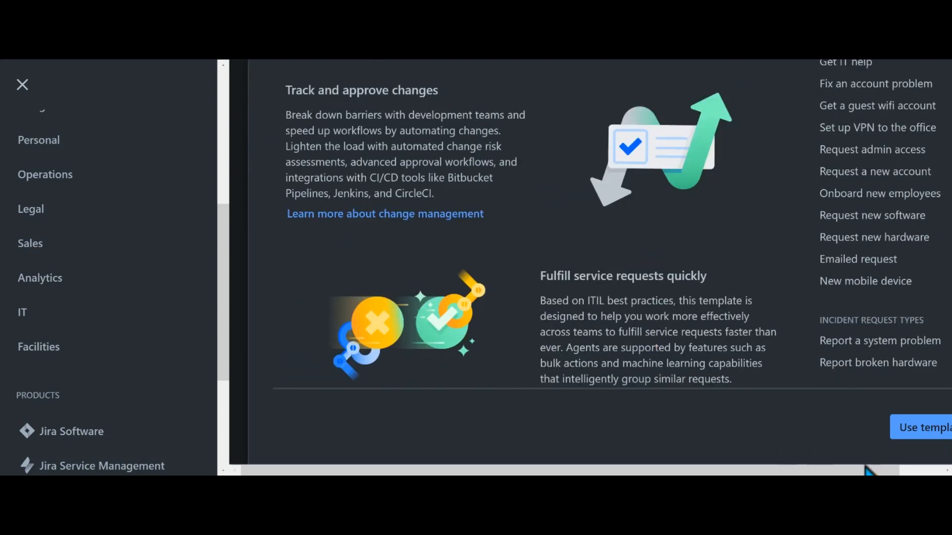
left_click(911, 431)
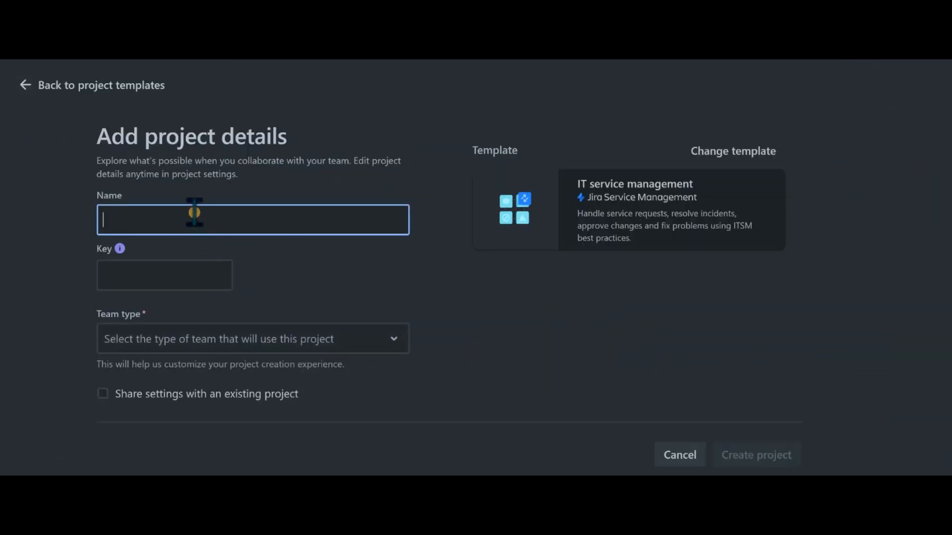
- Name the new project "Test Two"
left_click(194, 213)
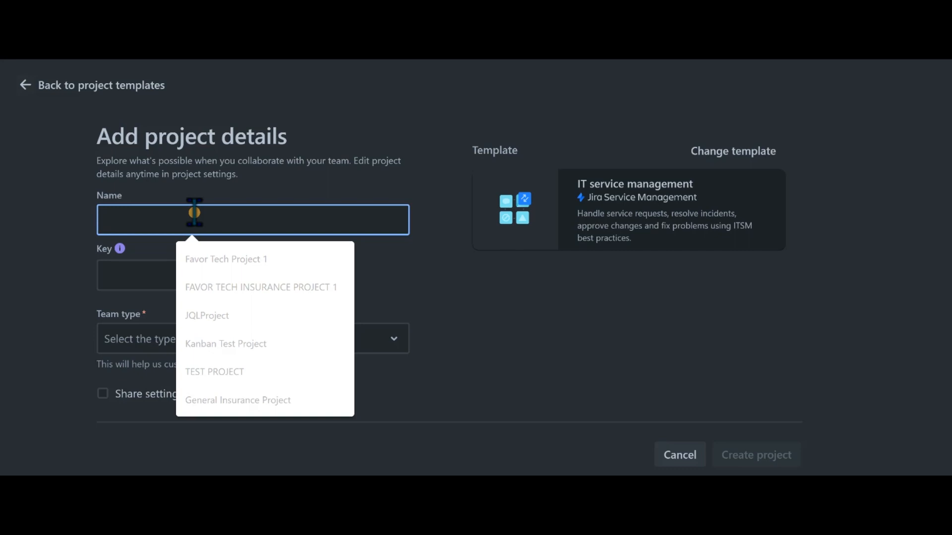
type("Test")
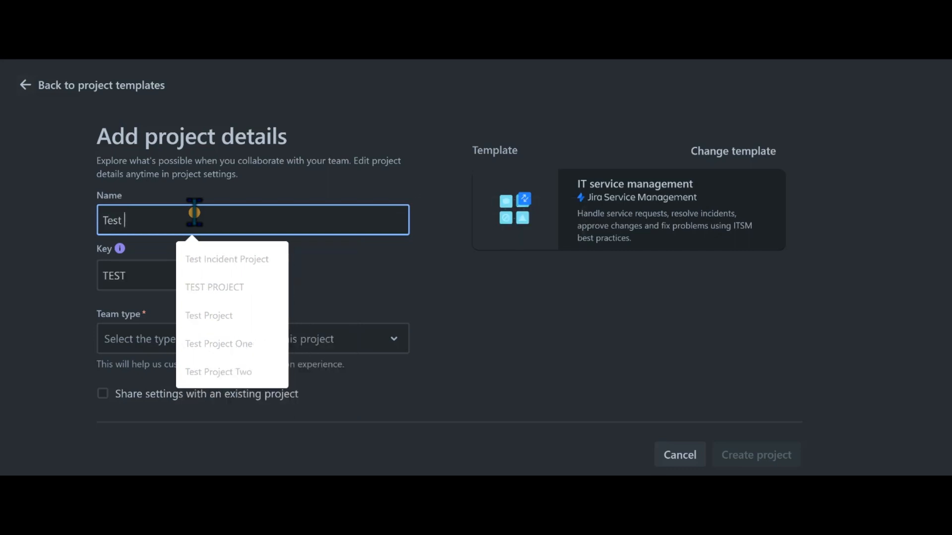
type(" Two")
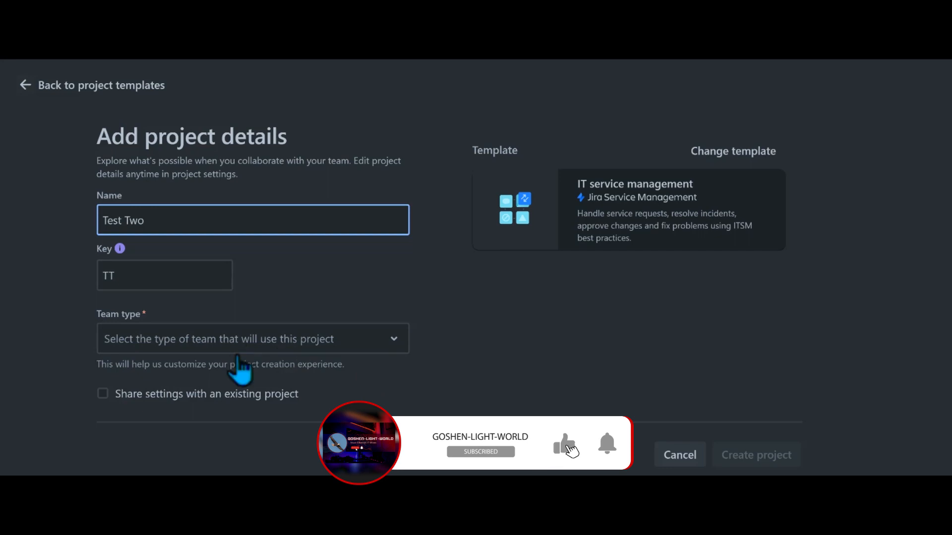
- Set the project's team type to Design and create the project
left_click(392, 343)
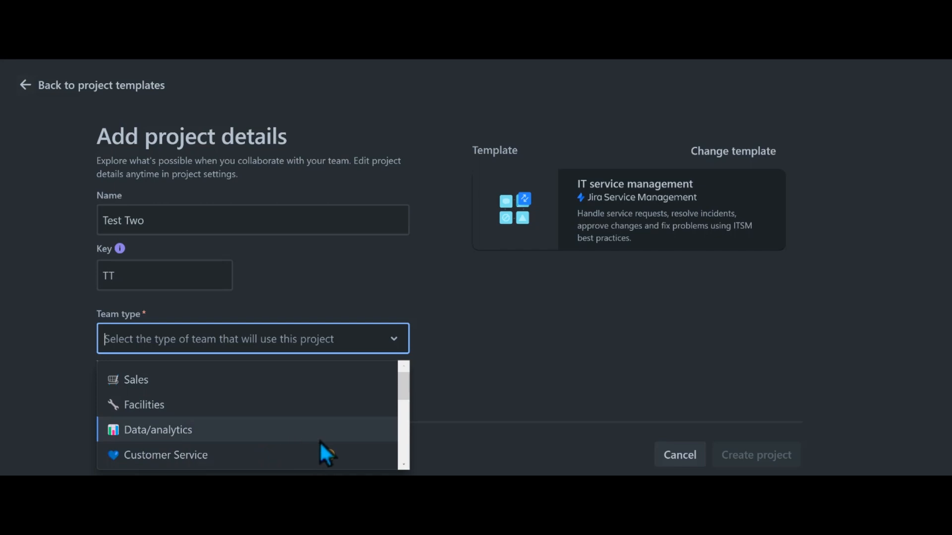
left_click_drag(402, 389, 406, 411)
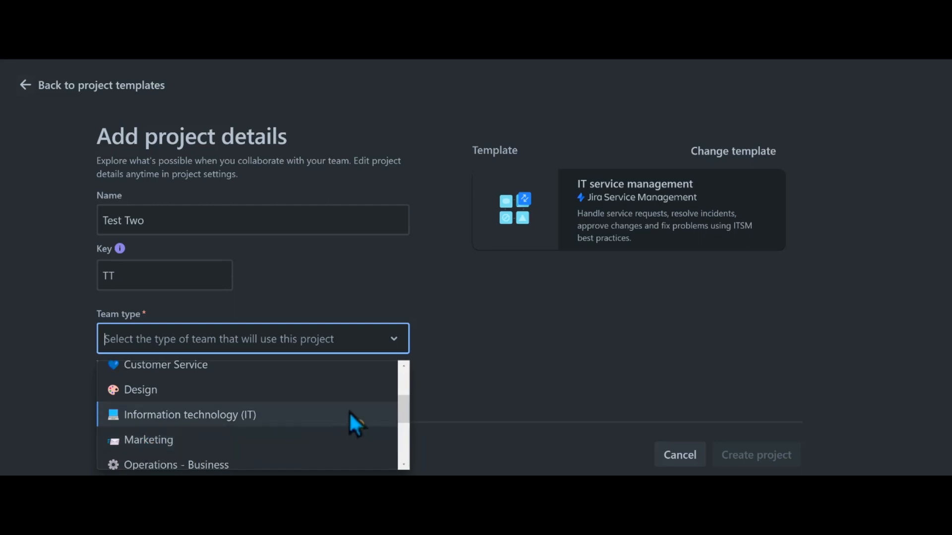
mouse_move(406, 406)
left_mouse_down()
mouse_move(403, 441)
mouse_move(400, 417)
left_mouse_up()
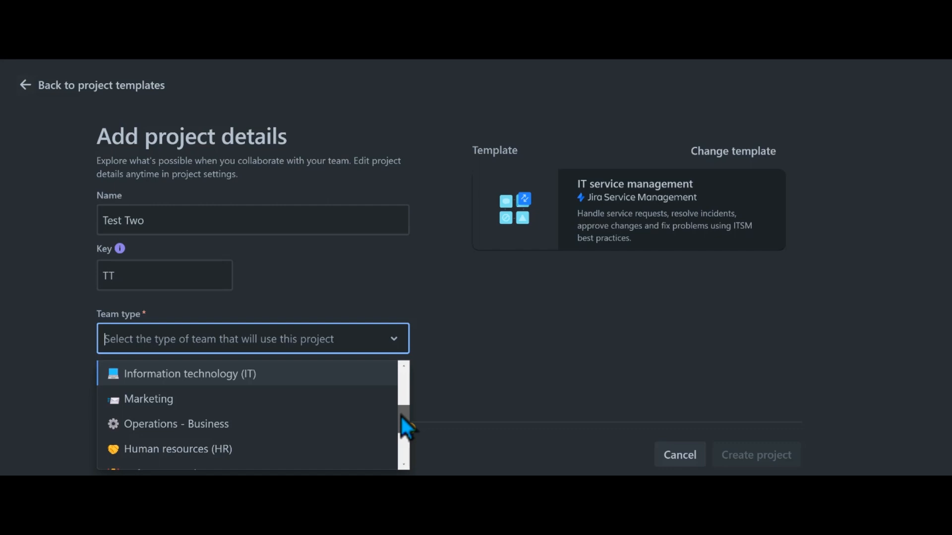
left_click_drag(401, 416, 400, 414)
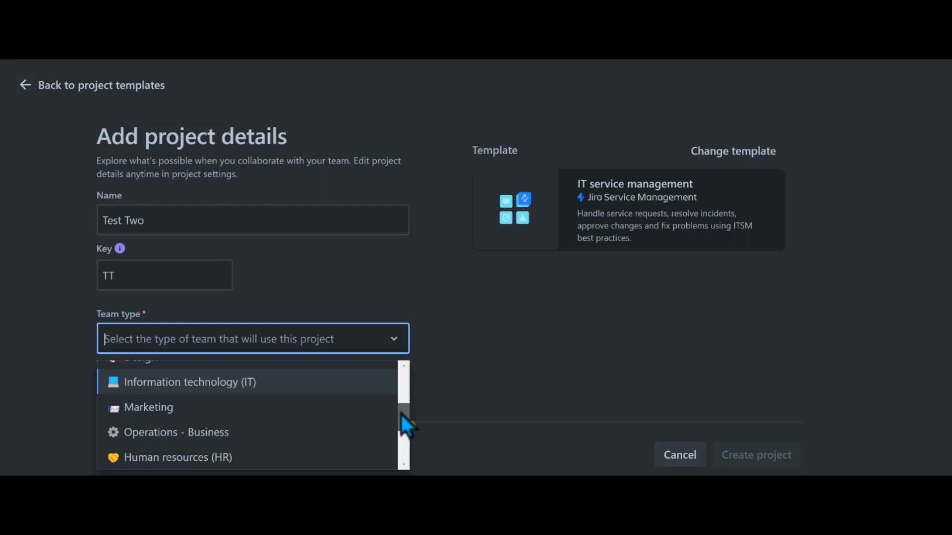
left_click_drag(400, 415, 400, 407)
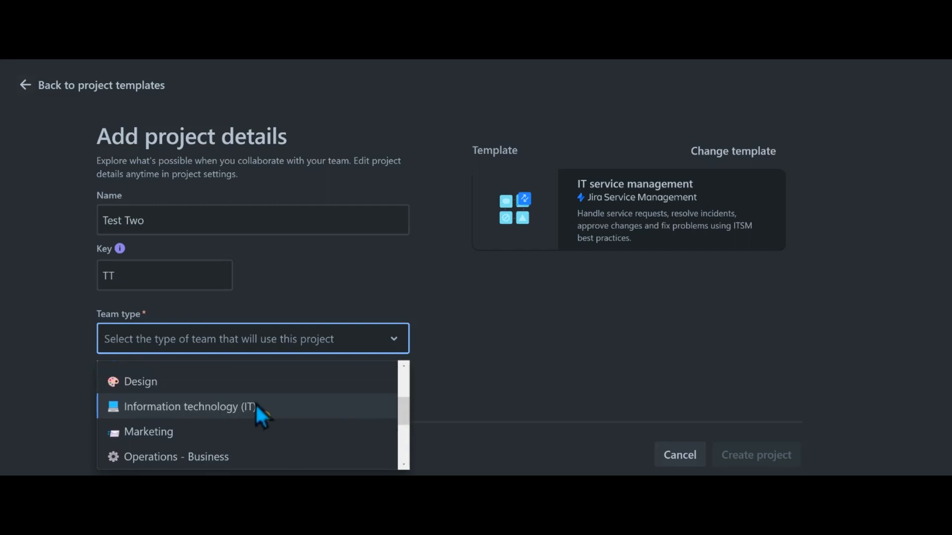
left_click(189, 383)
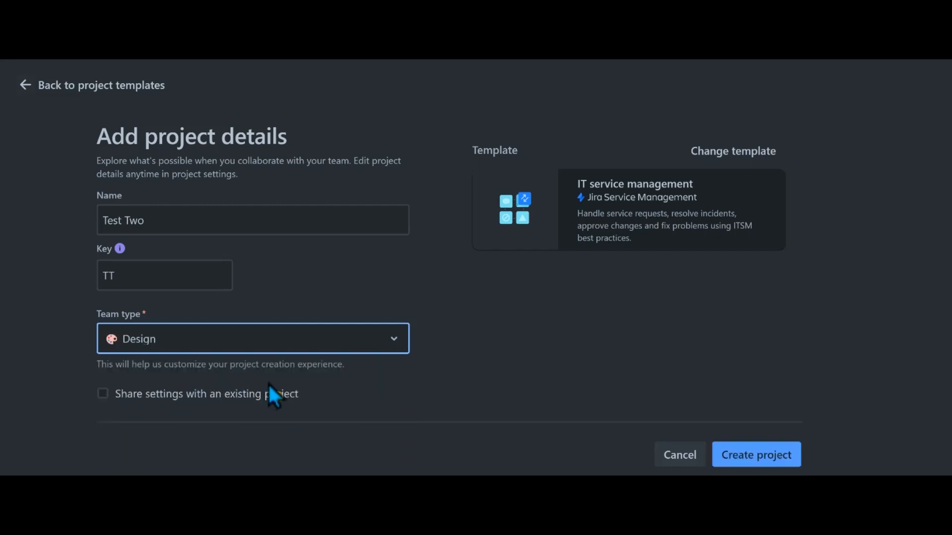
left_click(757, 459)
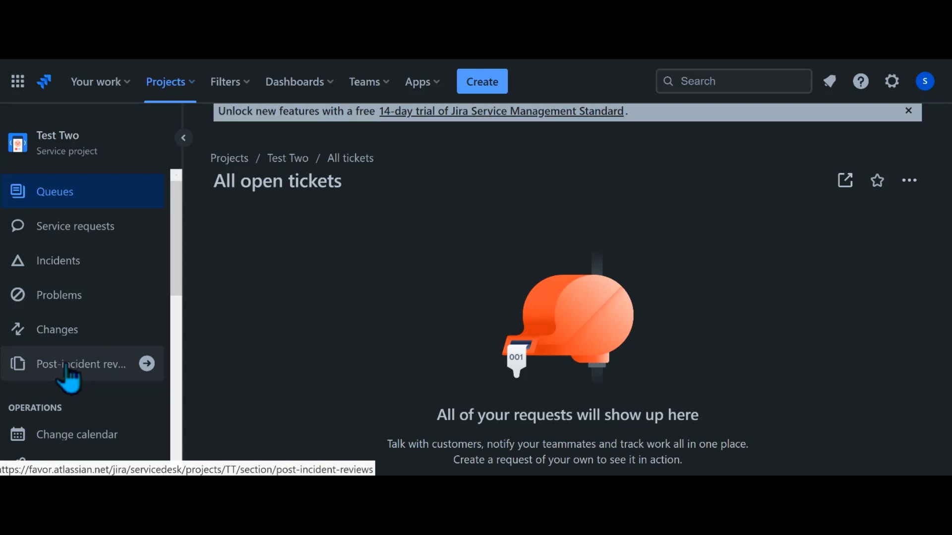
- Examine the Test Two project's navigation sections, from queues and operations to knowledge, channels and people
scroll(111, 380, "down", 2)
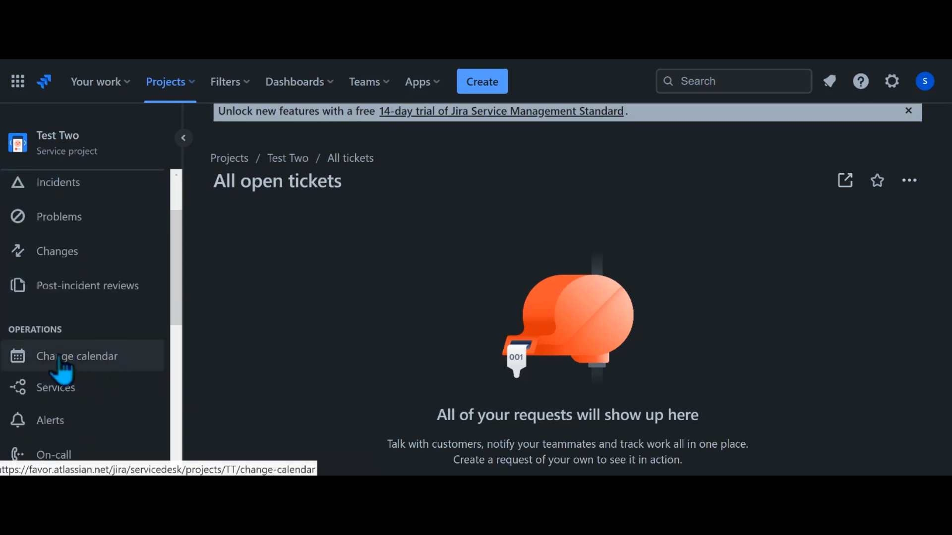
scroll(107, 384, "down", 2)
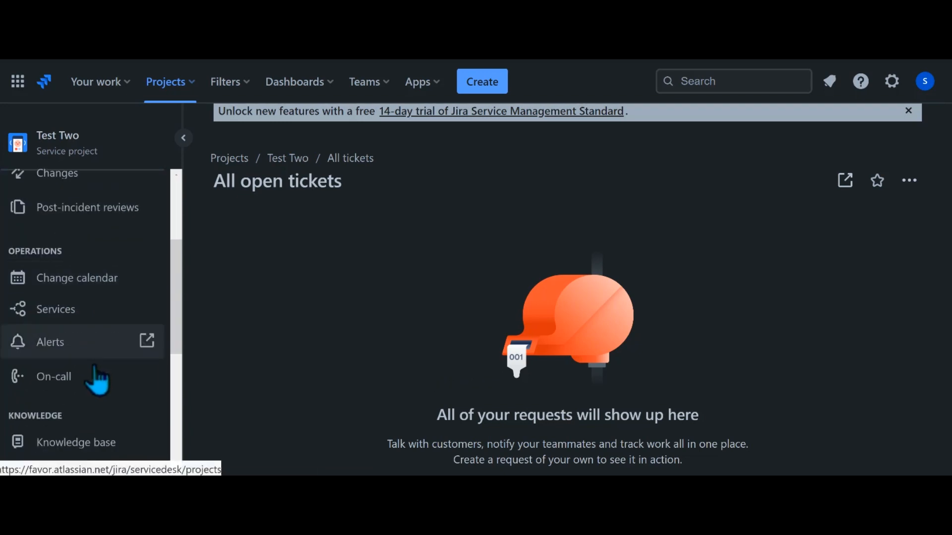
scroll(85, 382, "down", 2)
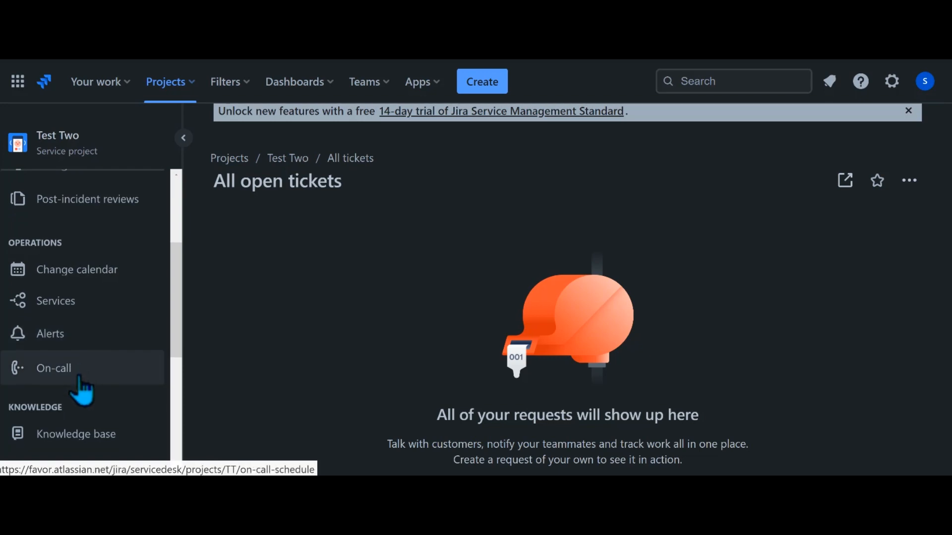
scroll(82, 416, "down", 2)
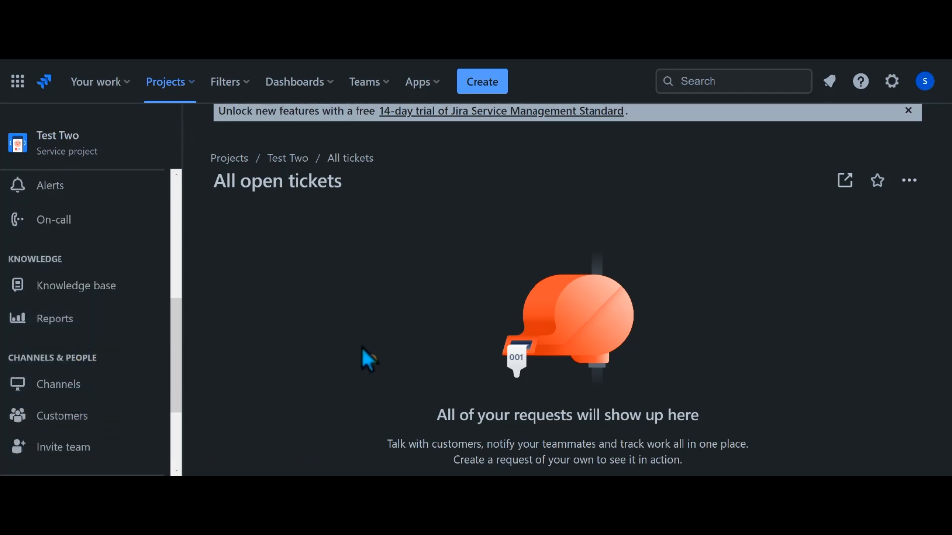
scroll(395, 331, "down", 1)
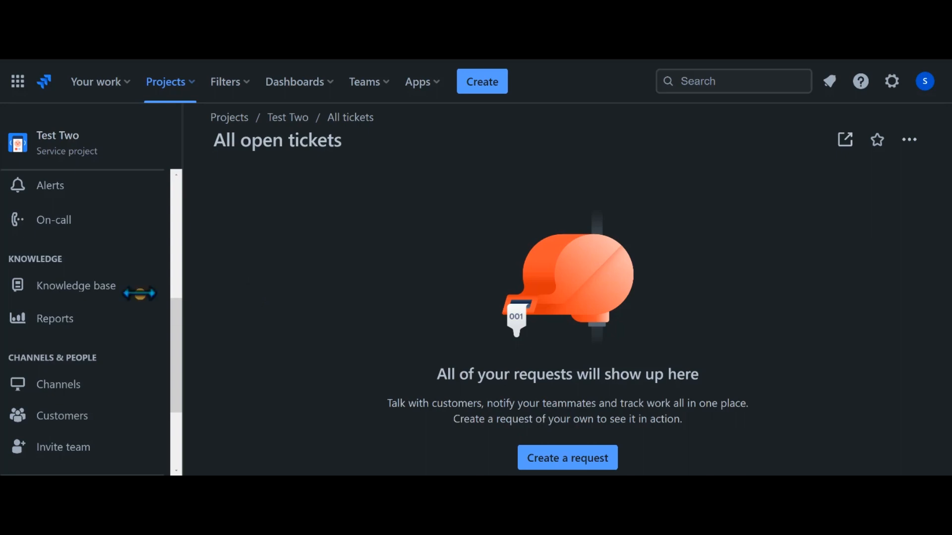
scroll(128, 318, "up", 6)
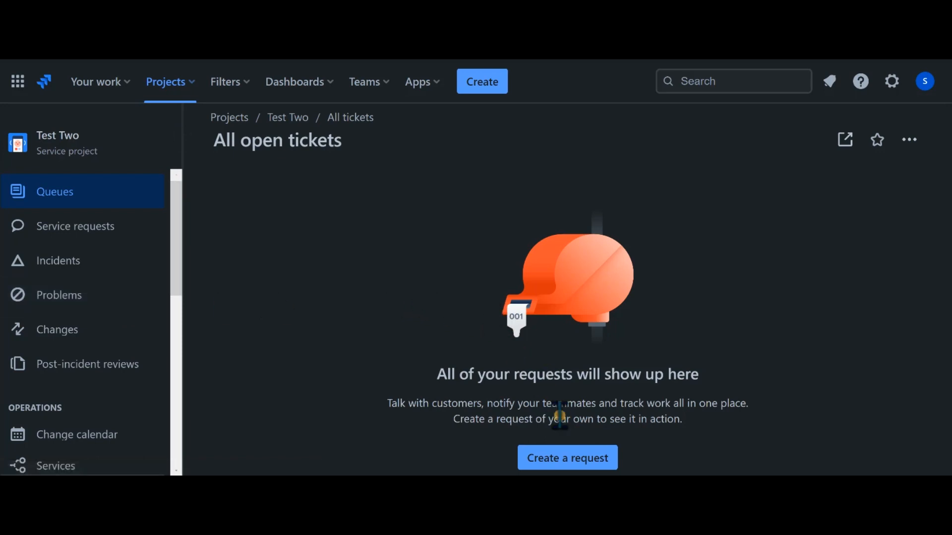
- Start a new request in the Test Two project and set its issue type to [System] Incident
left_click(570, 456)
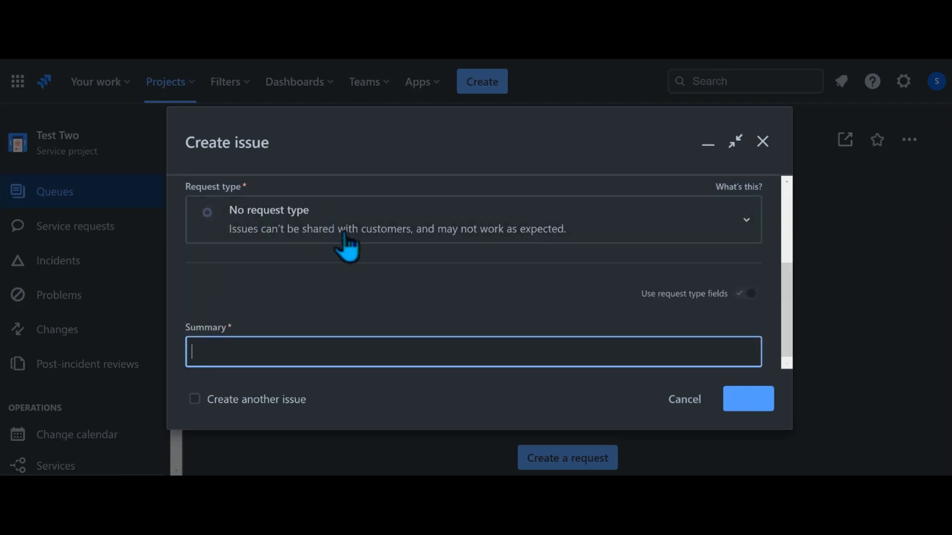
scroll(357, 234, "up", 3)
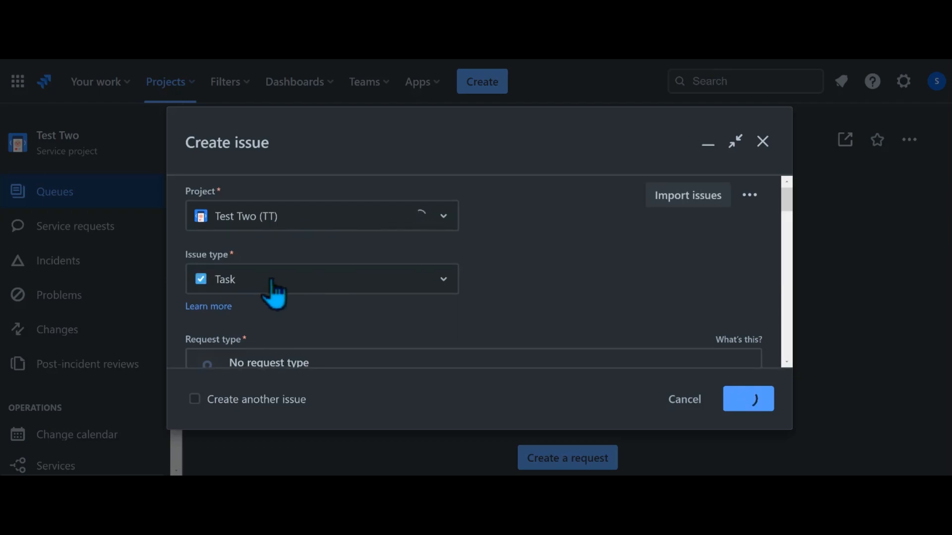
left_click(443, 281)
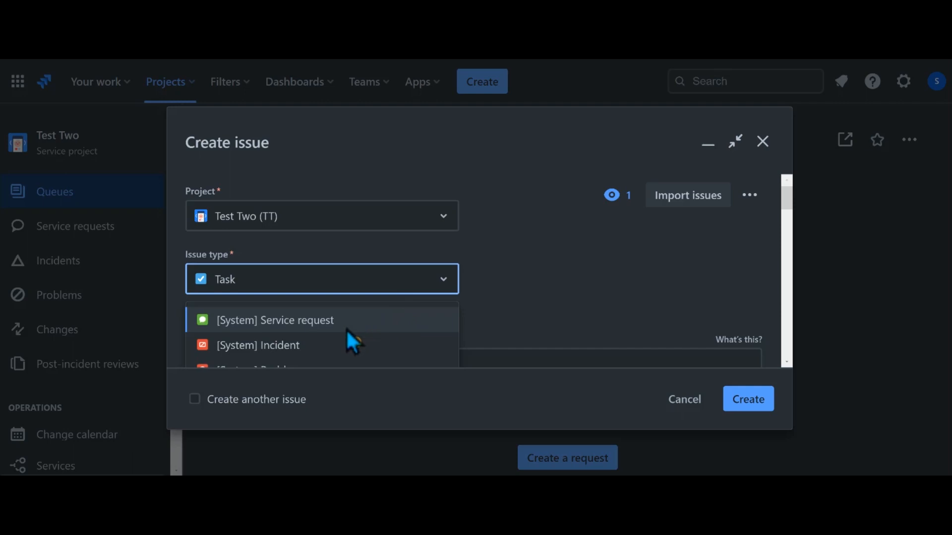
left_click(276, 346)
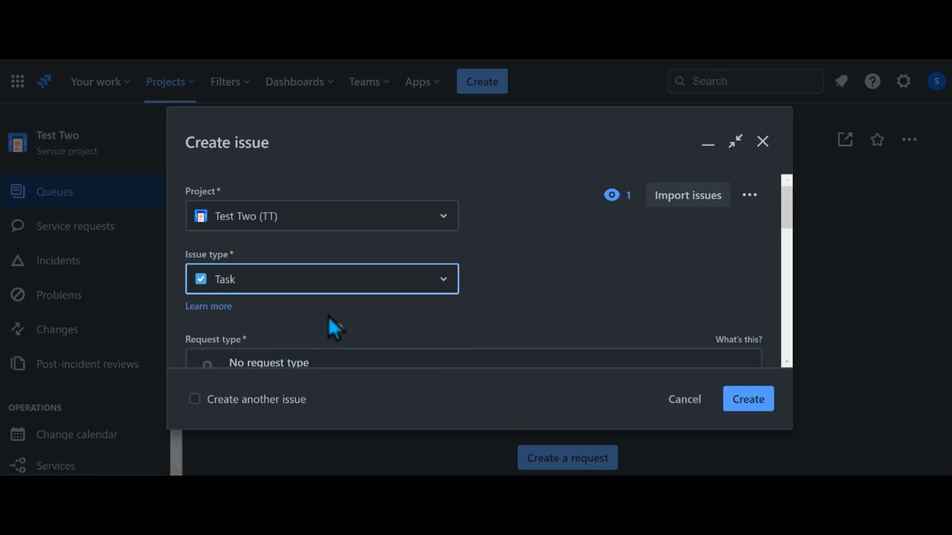
scroll(332, 317, "down", 3)
scroll(318, 295, "up", 3)
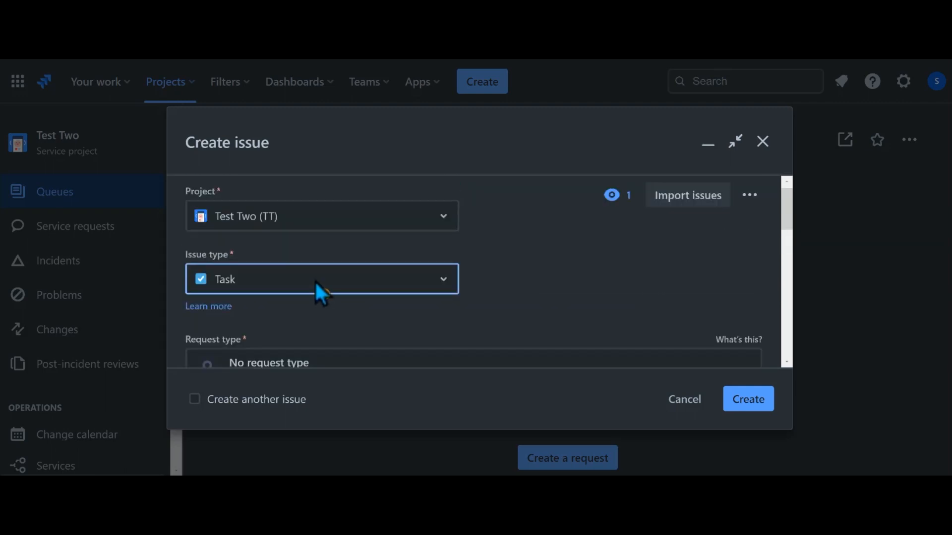
- Examine the available request types, from service requests and incidents to problems, changes and post-incident reviews
scroll(325, 309, "down", 2)
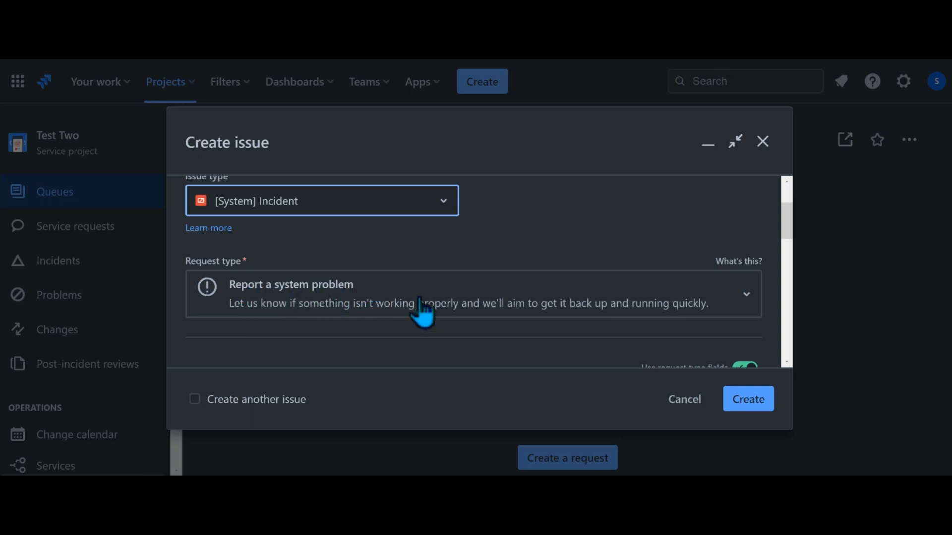
left_click(745, 296)
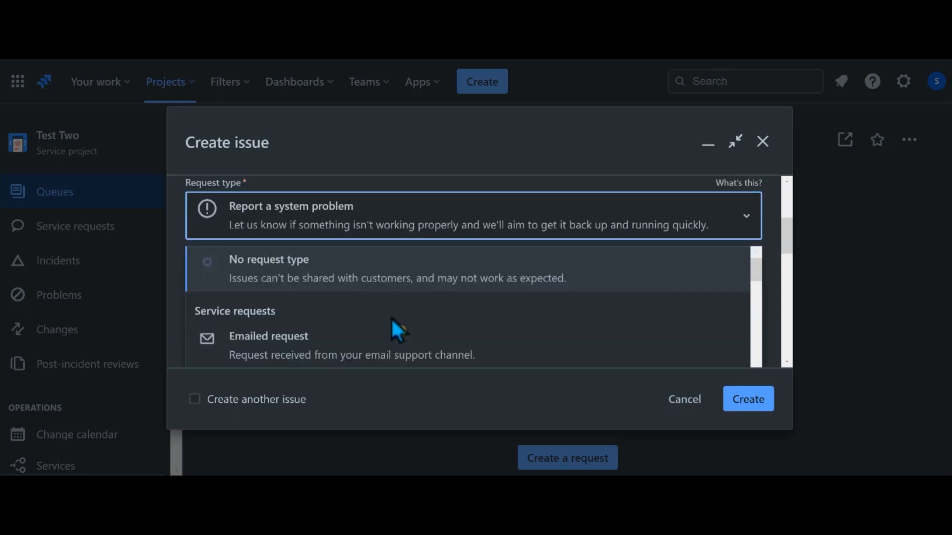
scroll(378, 316, "down", 2)
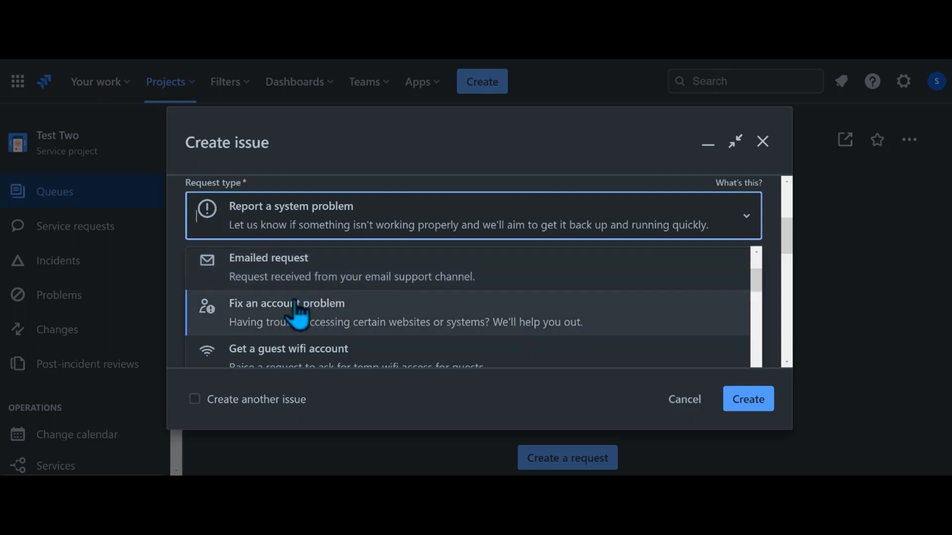
scroll(359, 325, "down", 2)
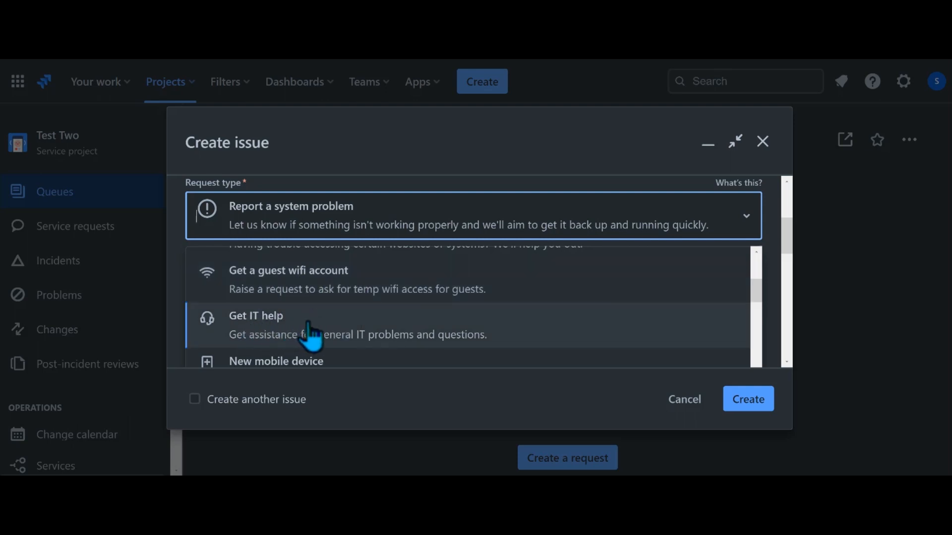
scroll(309, 335, "down", 2)
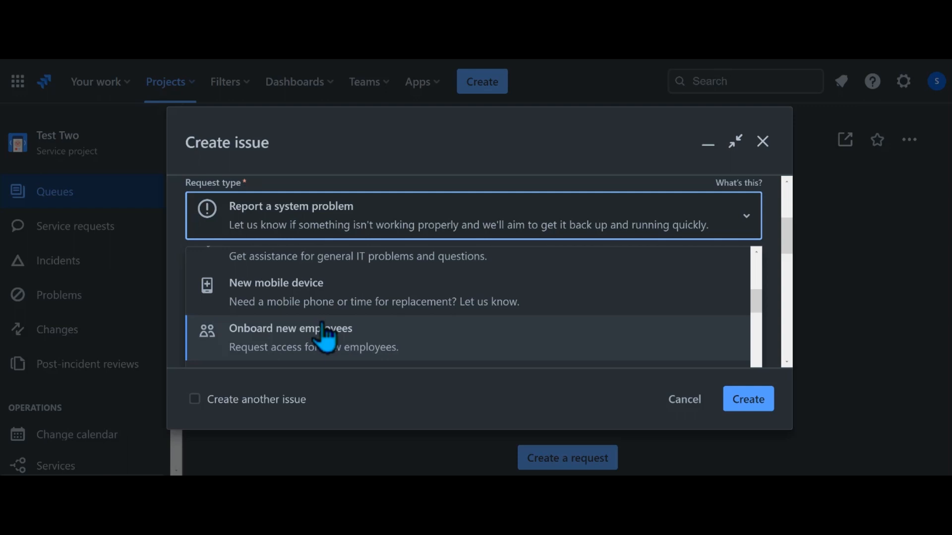
scroll(325, 340, "down", 2)
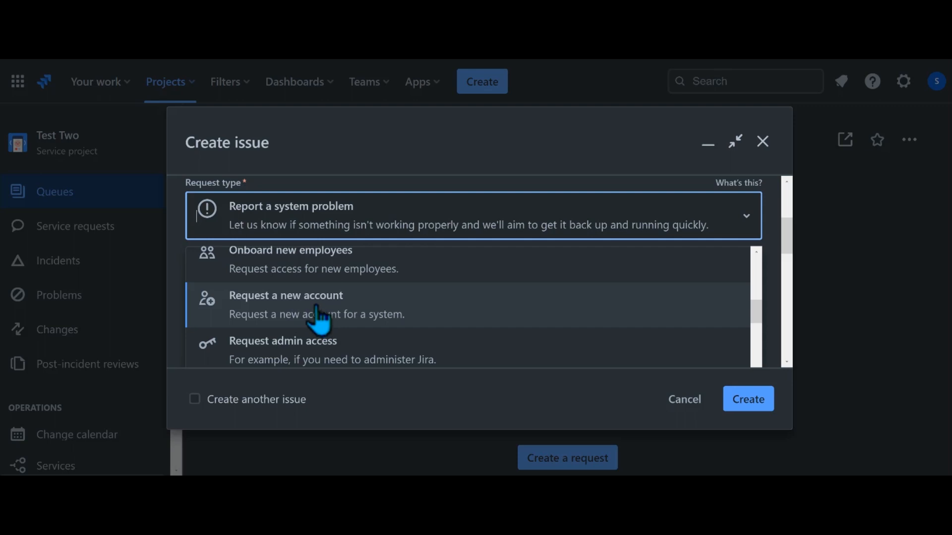
scroll(319, 325, "down", 2)
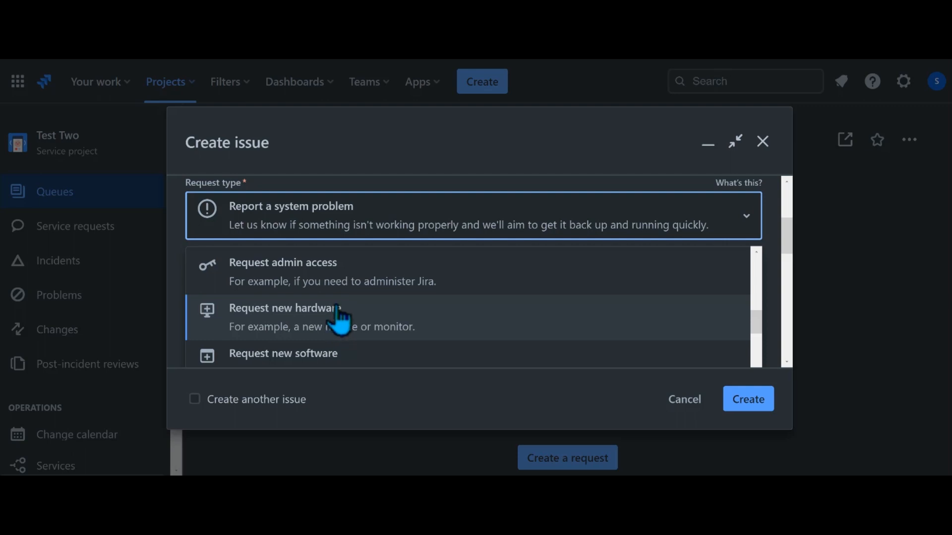
scroll(340, 322, "down", 3)
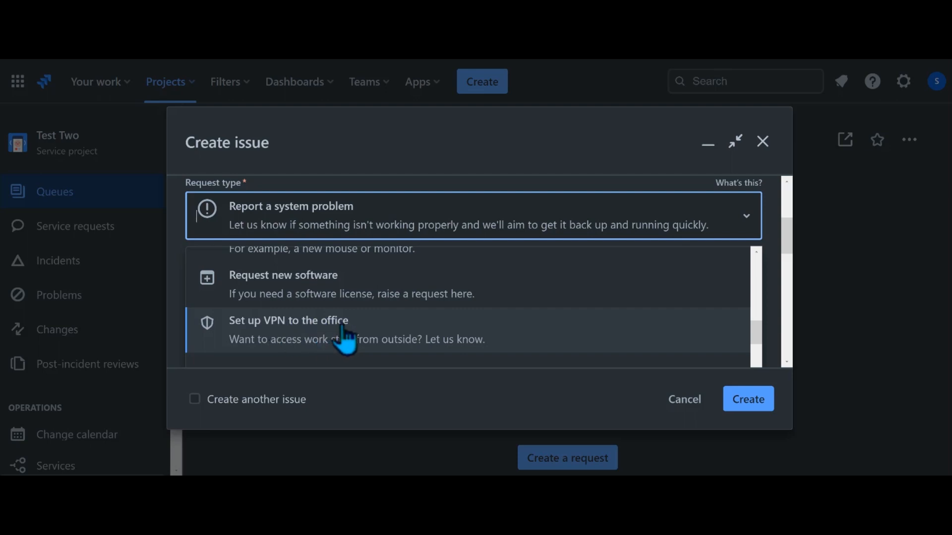
scroll(346, 338, "down", 2)
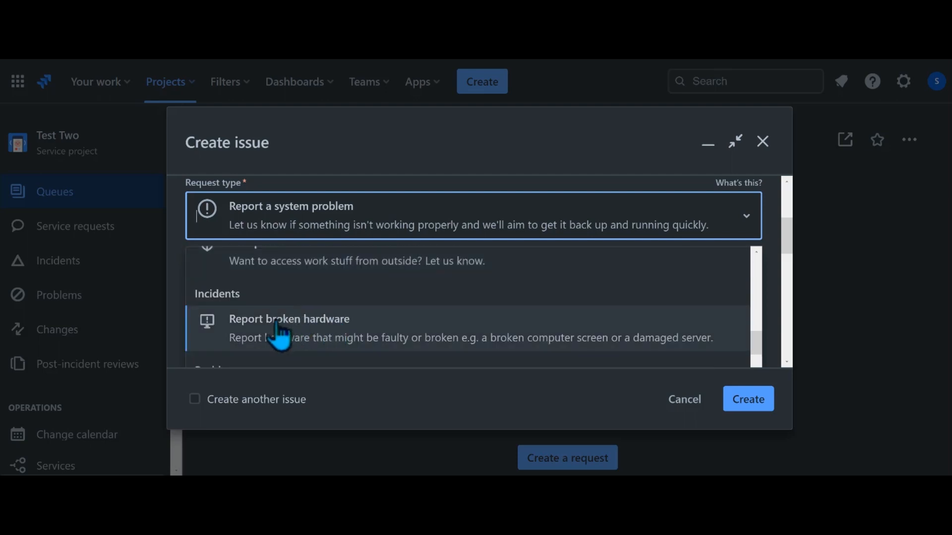
scroll(272, 328, "down", 3)
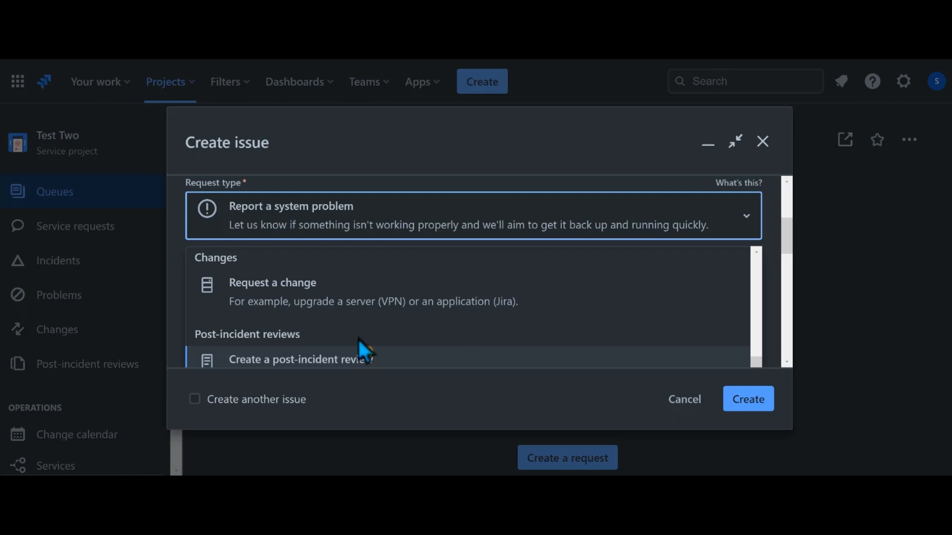
- Set the request type to Request admin access
scroll(358, 339, "up", 2)
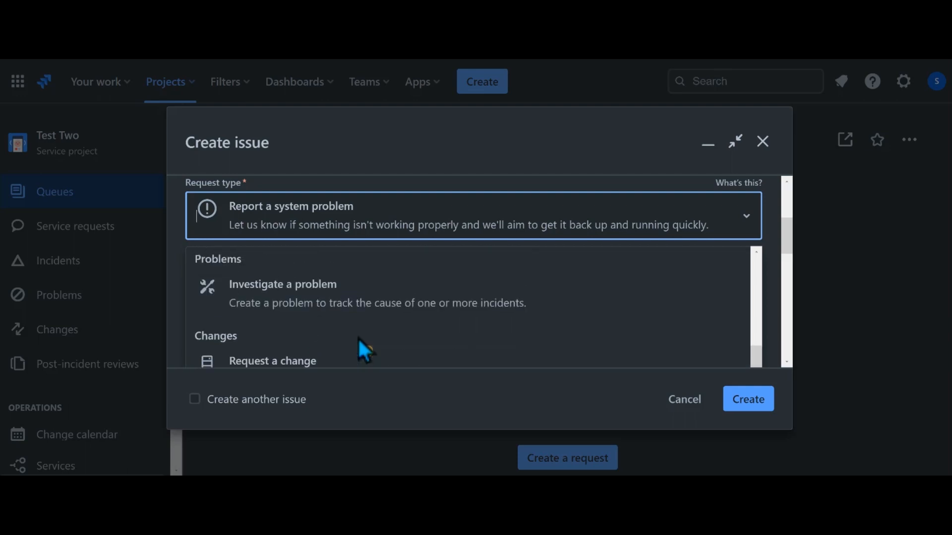
scroll(358, 338, "up", 2)
scroll(364, 350, "up", 2)
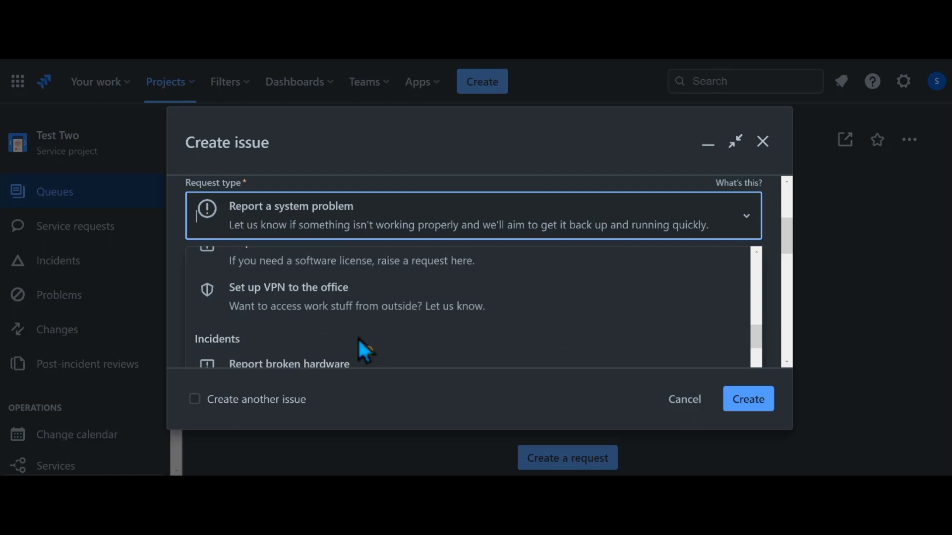
scroll(358, 340, "up", 2)
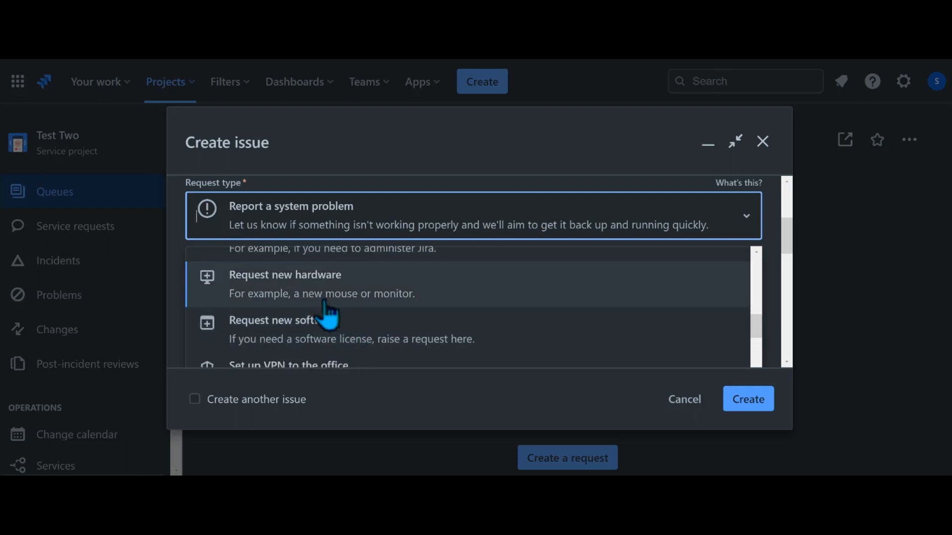
scroll(328, 314, "up", 2)
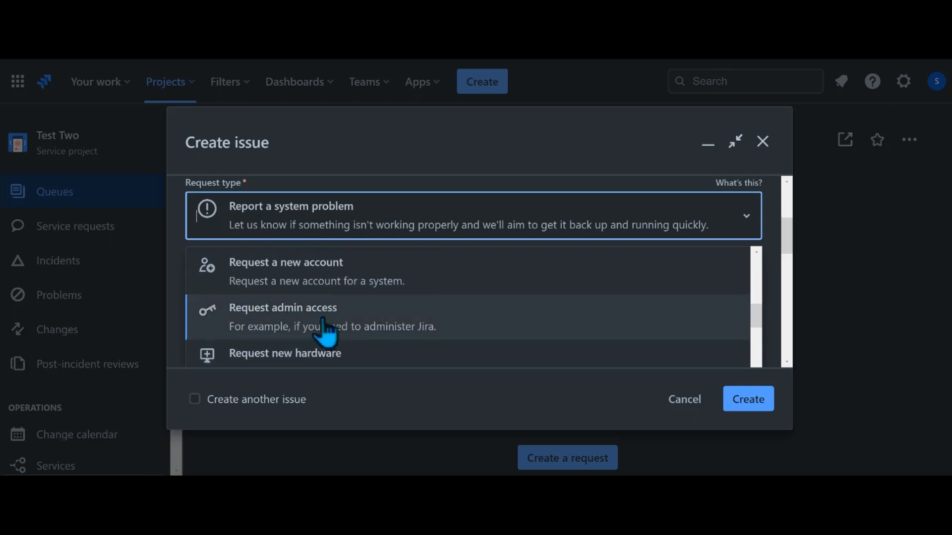
left_click(304, 314)
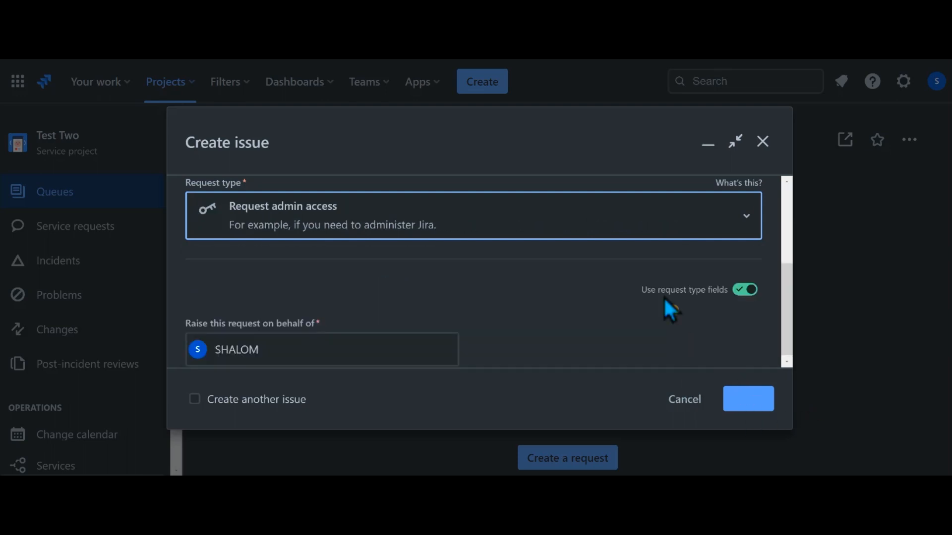
- Enter the request summary "As an admin I need access so that I can add more incident into the Jira board"
scroll(609, 297, "down", 3)
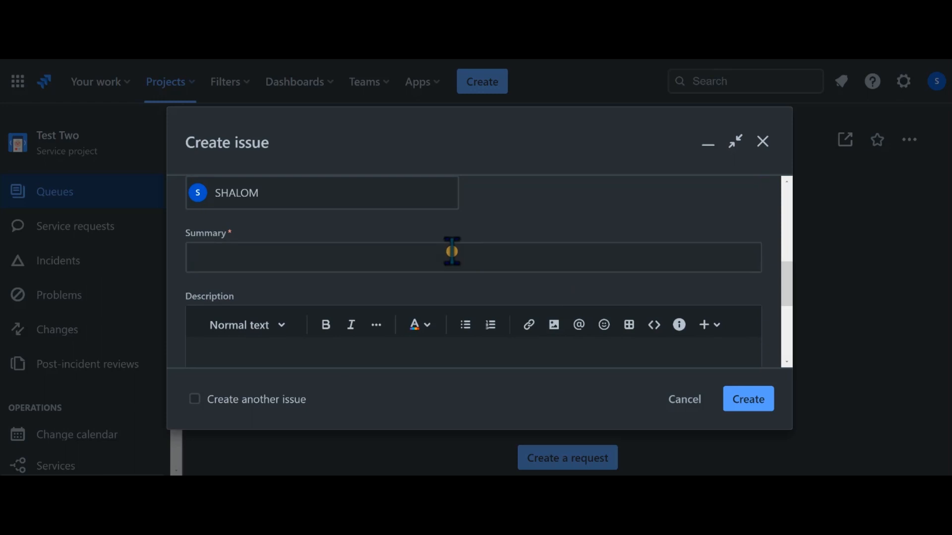
scroll(318, 241, "up", 2)
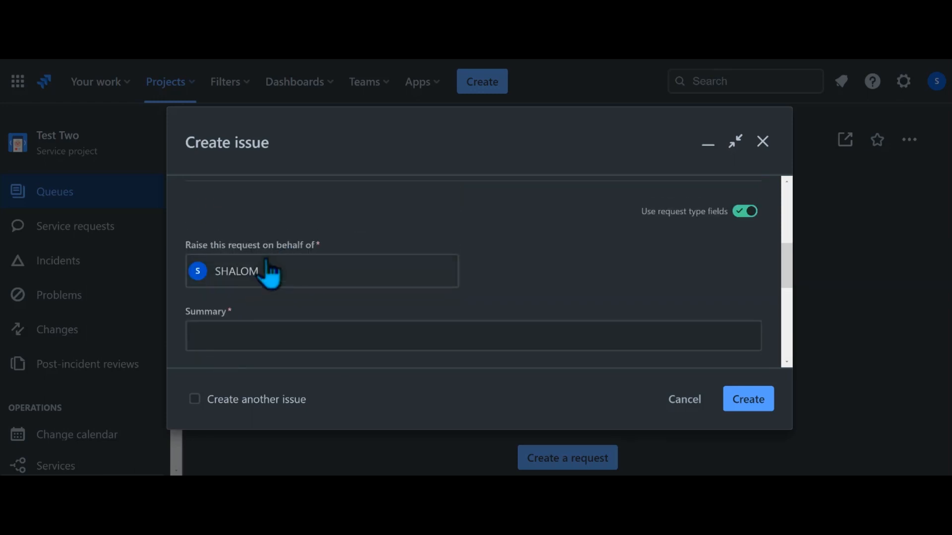
scroll(280, 275, "down", 3)
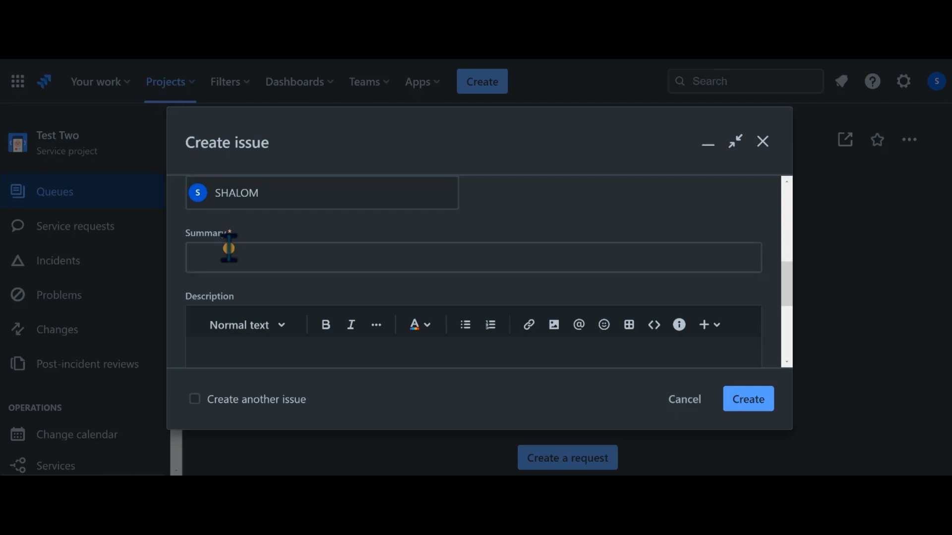
left_click(229, 250)
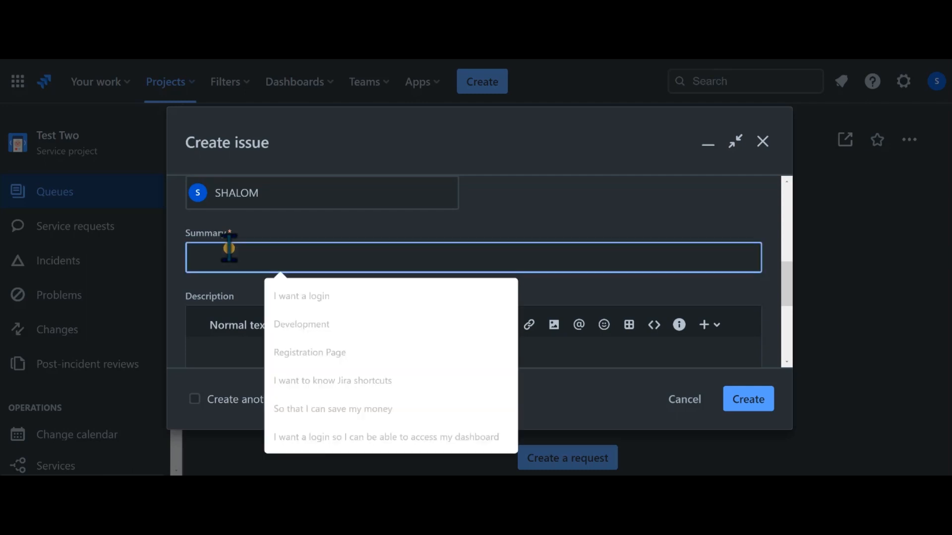
type("As an ")
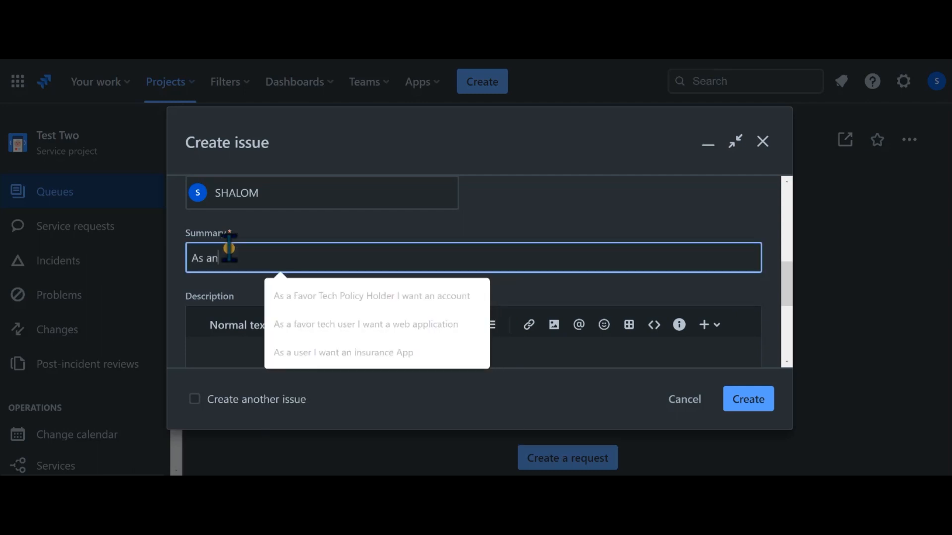
type("admin")
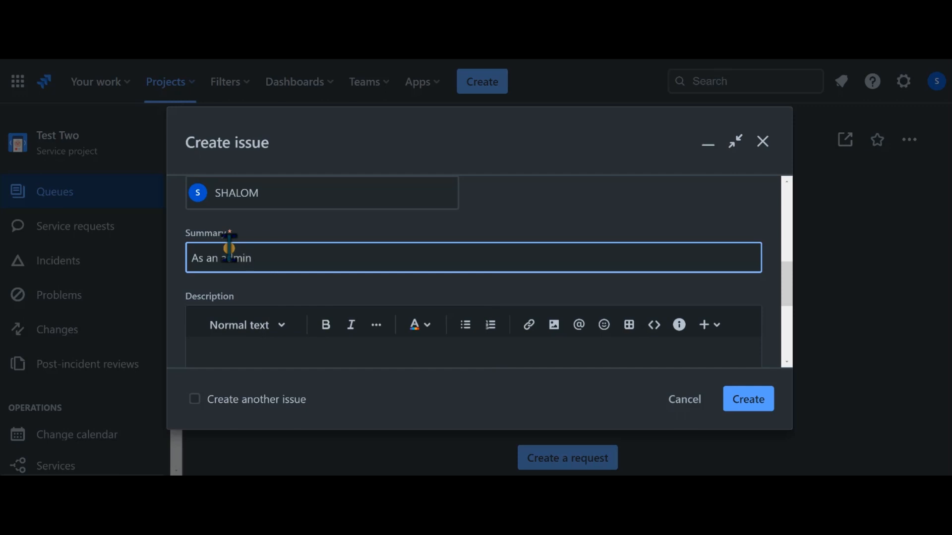
type(" I need access so t")
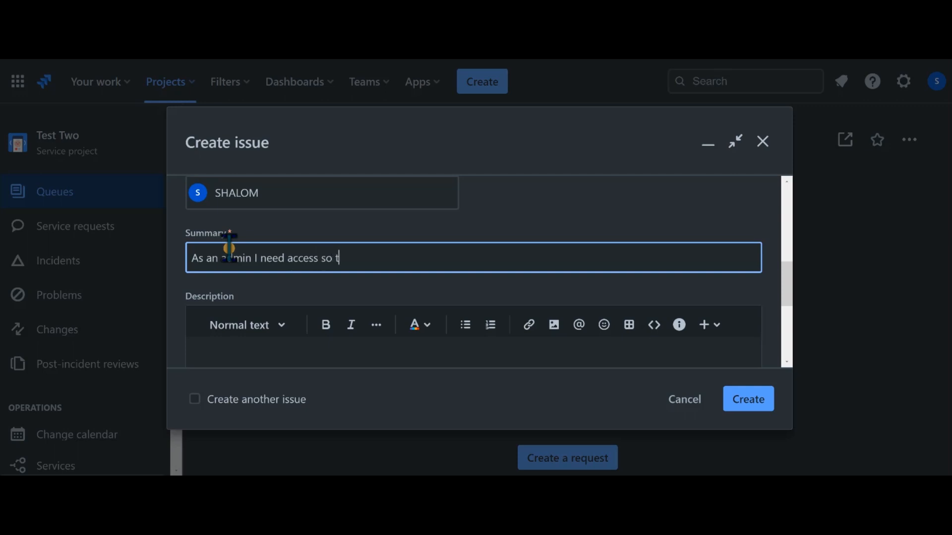
type("hat I can add more incident ")
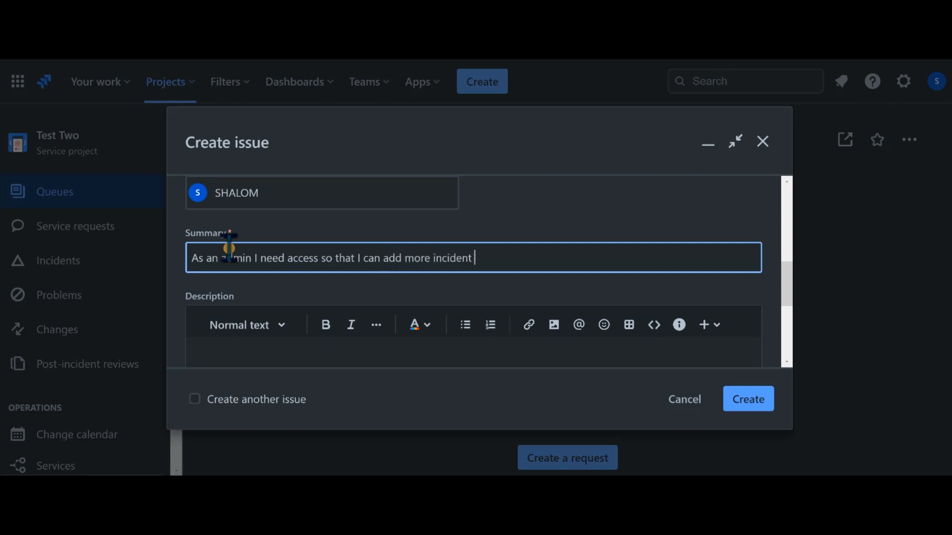
type("into the Jira board")
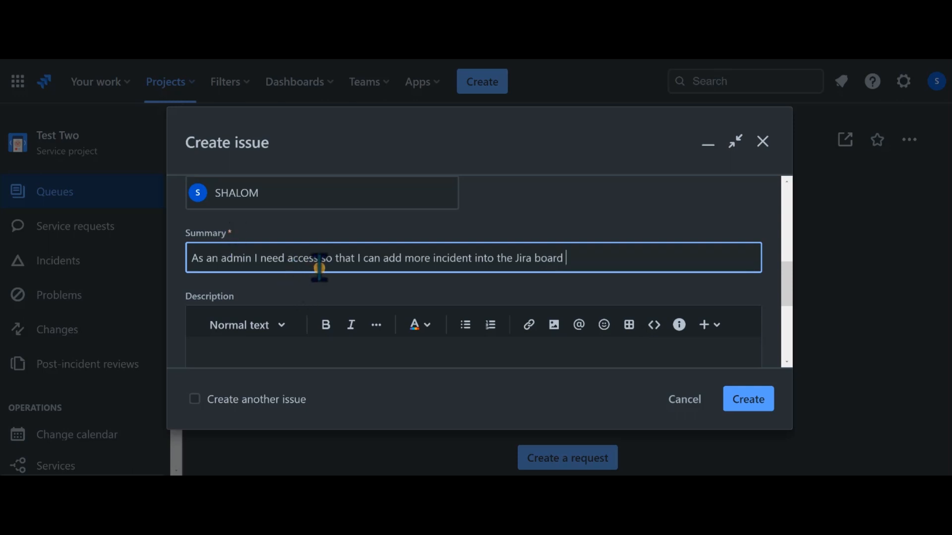
- Copy the whole summary sentence and replace it with the shorter summary "Add more incident to the Jira bard"
triple_click(446, 258)
key("ctrl+c")
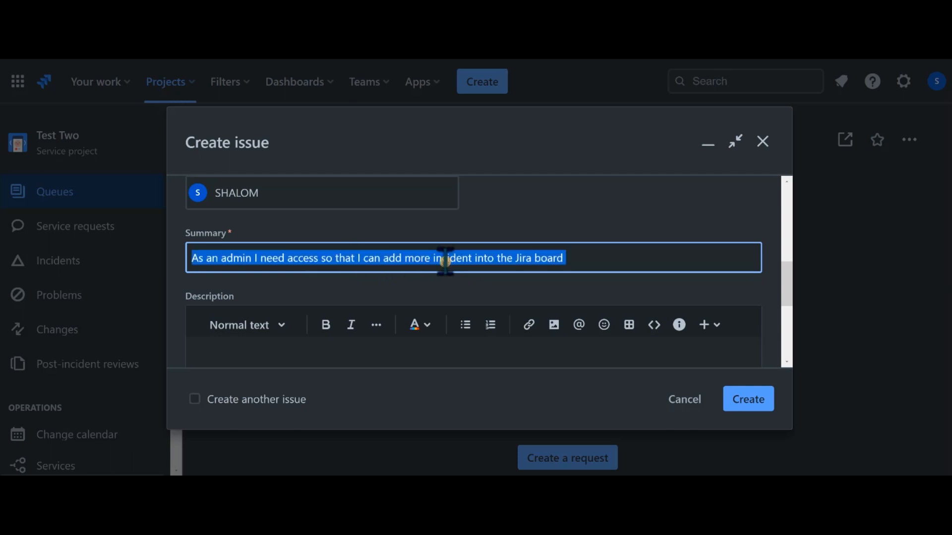
right_click(424, 272)
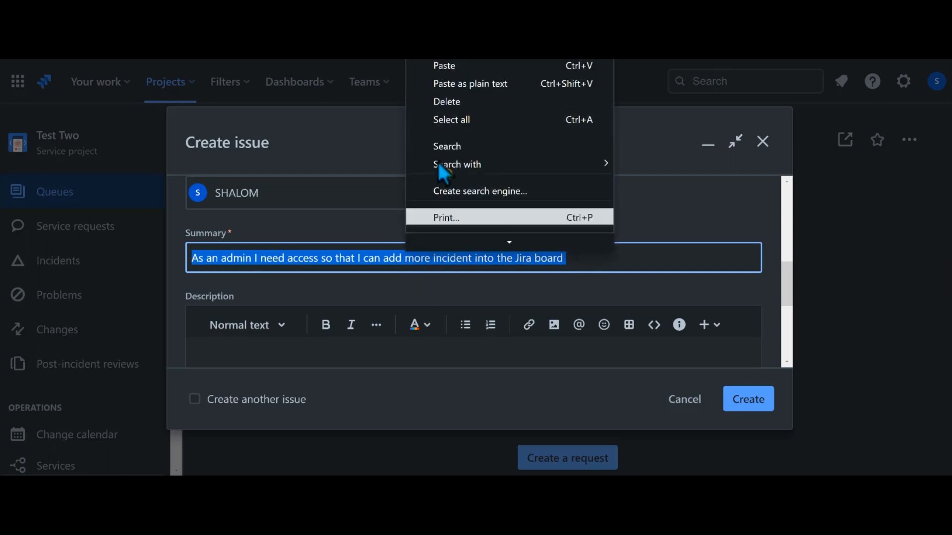
left_click(441, 54)
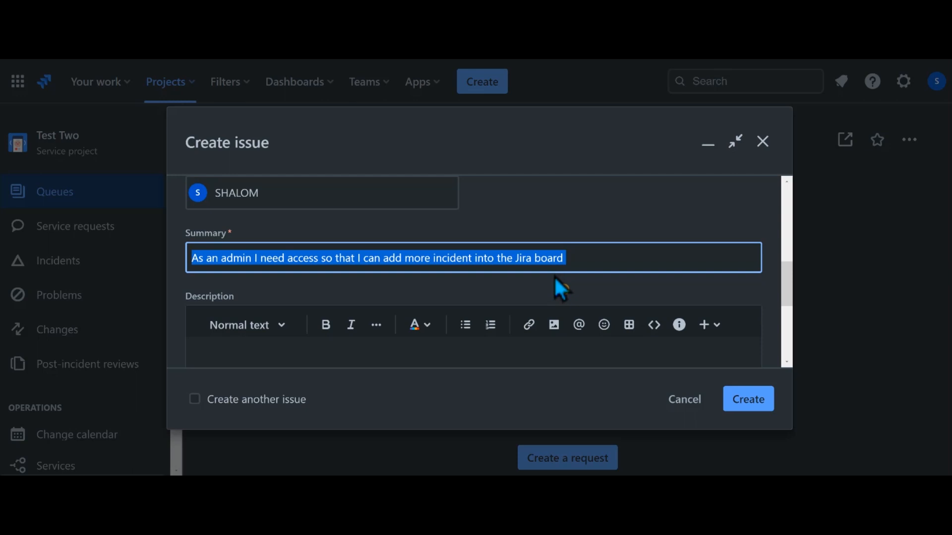
type("Add")
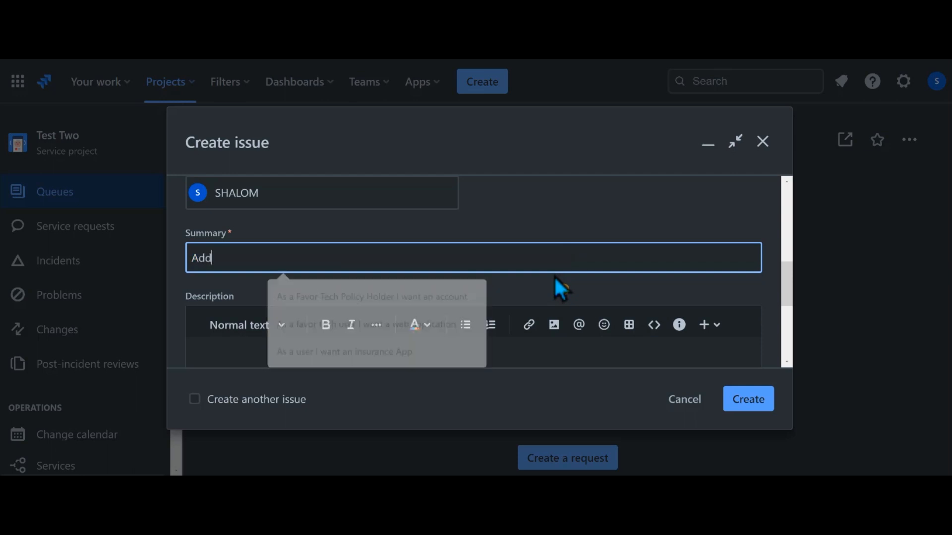
type(" m")
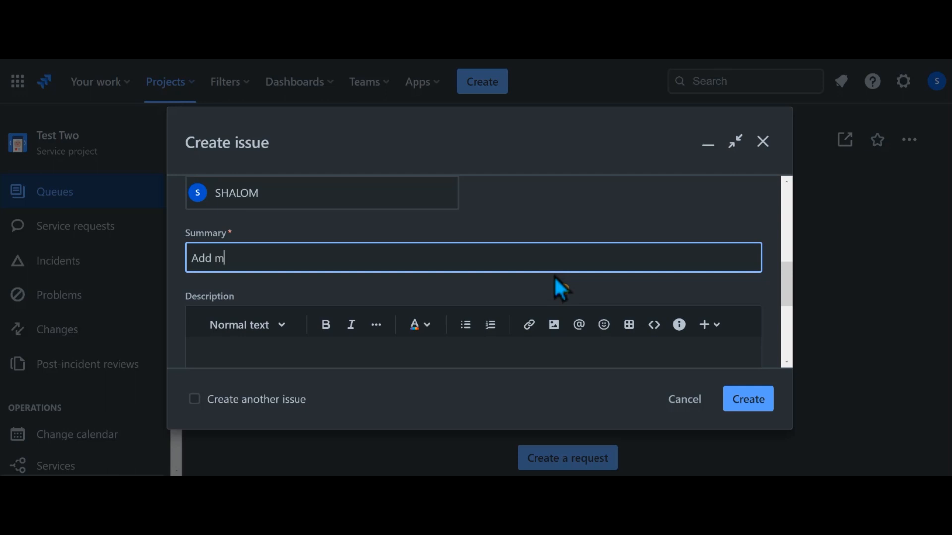
type("ore incident to the Jira bard")
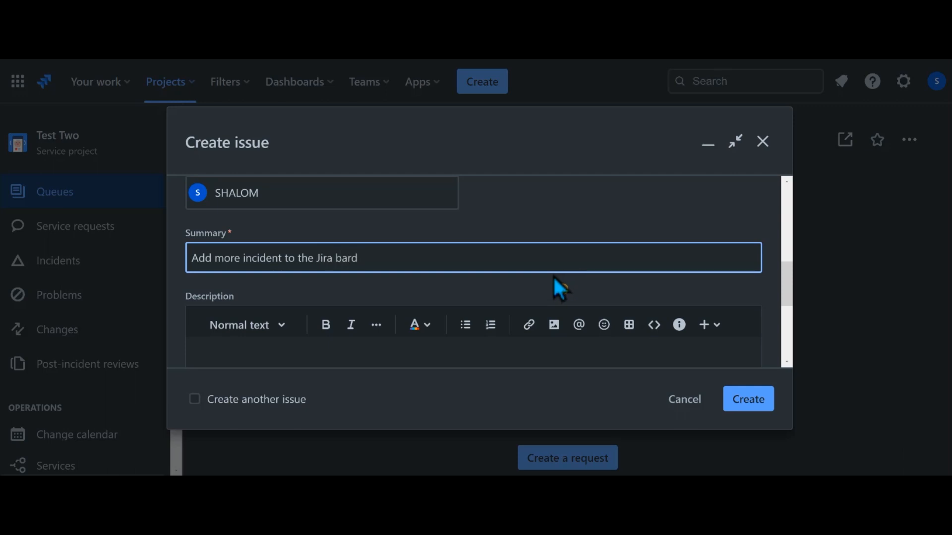
- Correct the last word of the request summary so it reads "Add more incident to the Jira board"
key("BackSpace")
key("BackSpace")
key("BackSpace")
type("oard")
- Paste the copied sentence "As an admin I need access so that I can add more incident into the Jira board" into the description
scroll(436, 293, "down", 2)
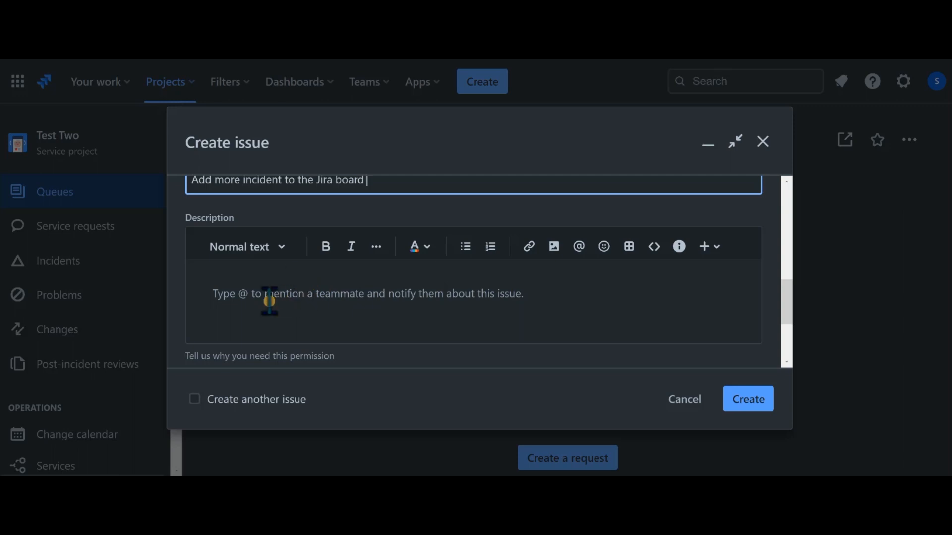
left_click(240, 294)
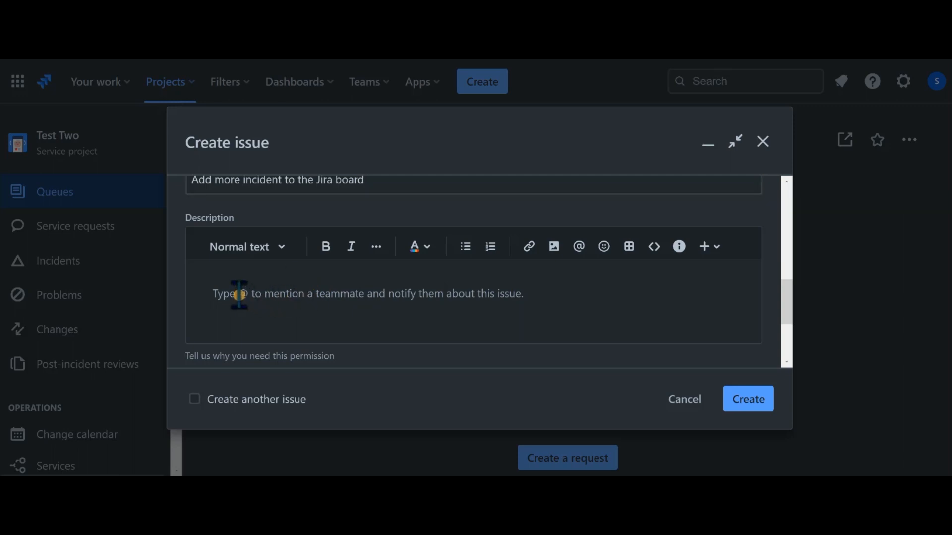
key("ctrl+v")
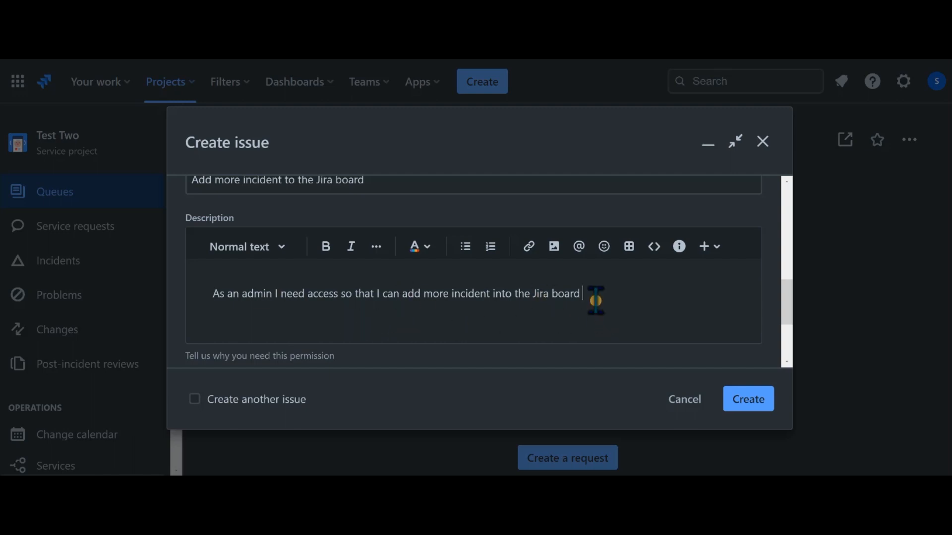
- Add a second description paragraph after a blank line, reading "Need access to add new dev to the Jira board."
key("Return")
key("Return")
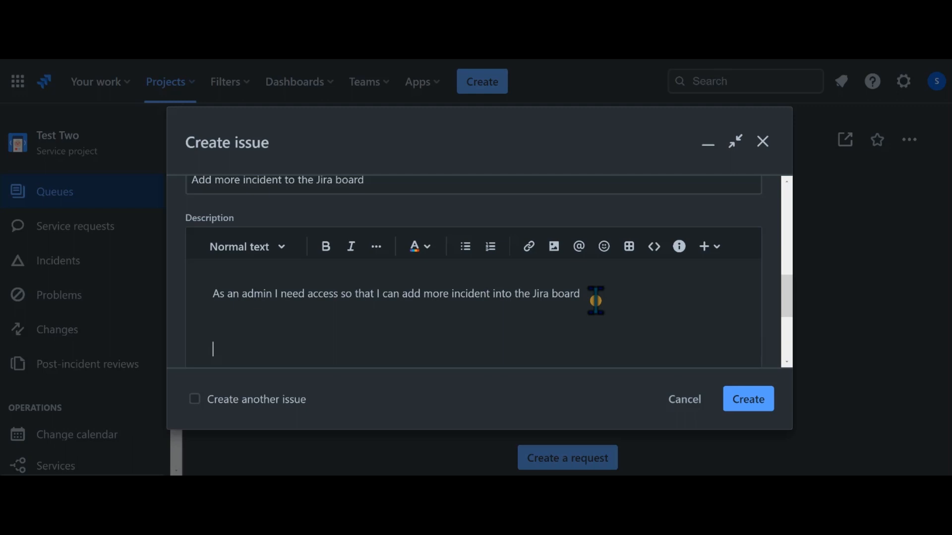
type("Need access to add mo")
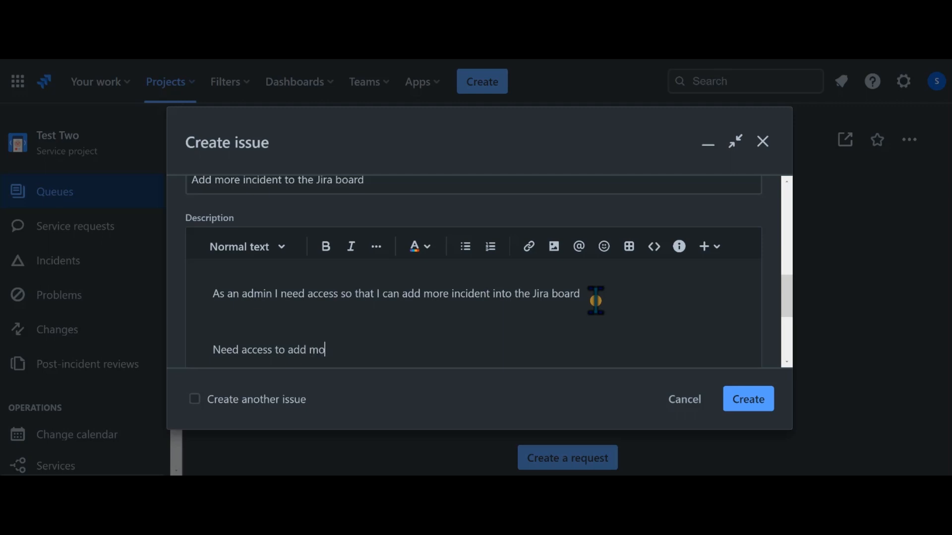
key("BackSpace")
key("BackSpace")
type("new dev to the Jira ")
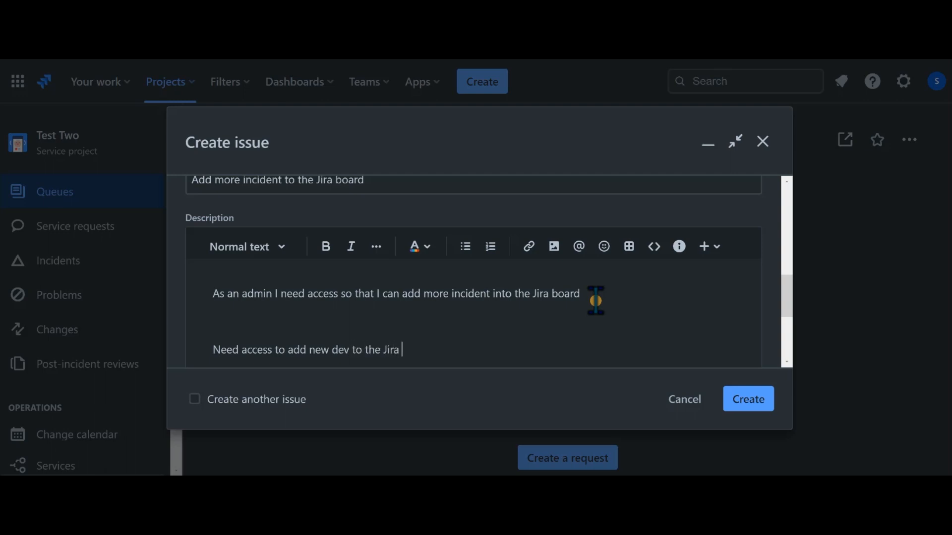
type("board.")
- Check the text style and organization choices, then create the request without an attachment or organization
left_click(277, 250)
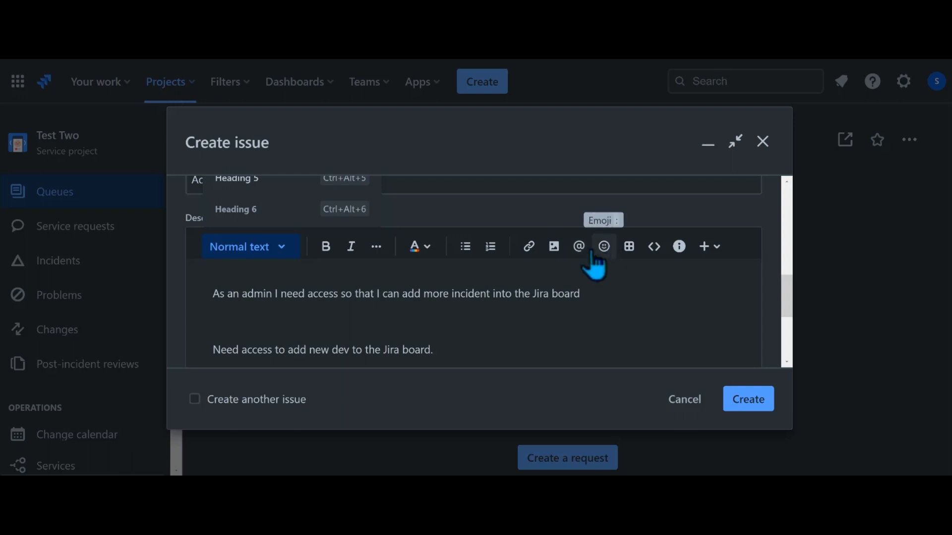
scroll(610, 287, "down", 5)
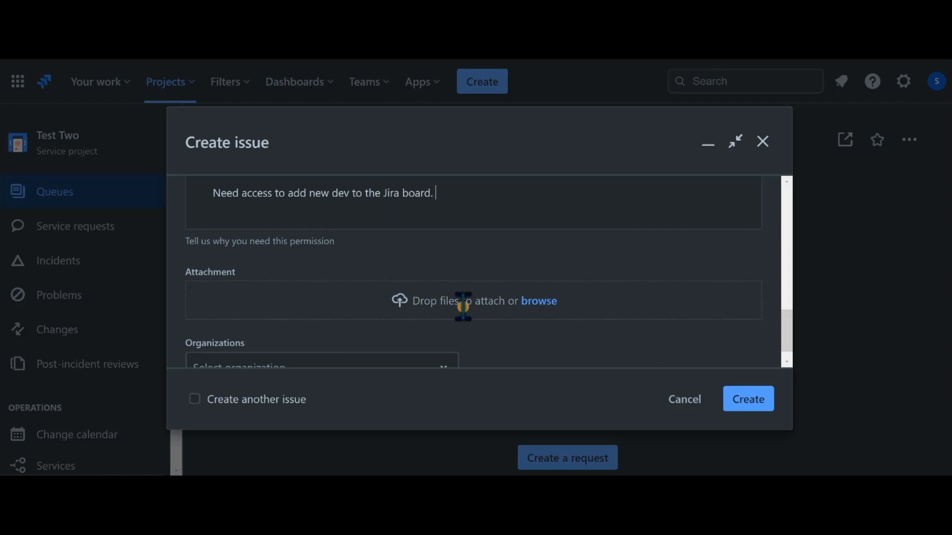
scroll(464, 306, "down", 1)
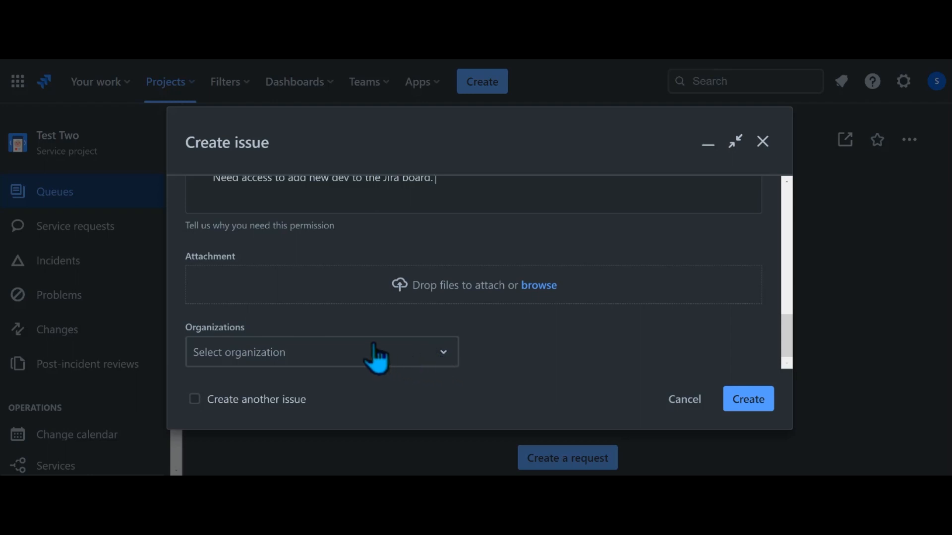
left_click(445, 353)
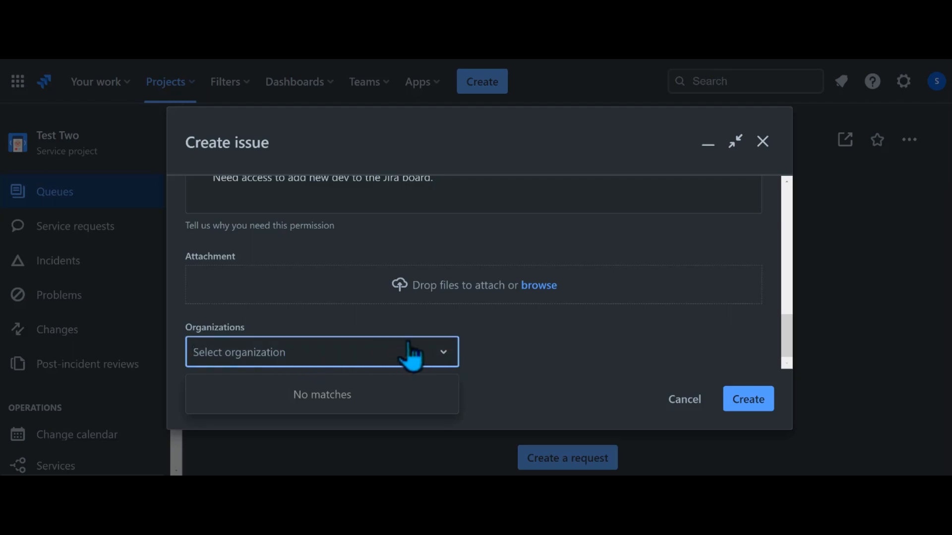
left_click(479, 337)
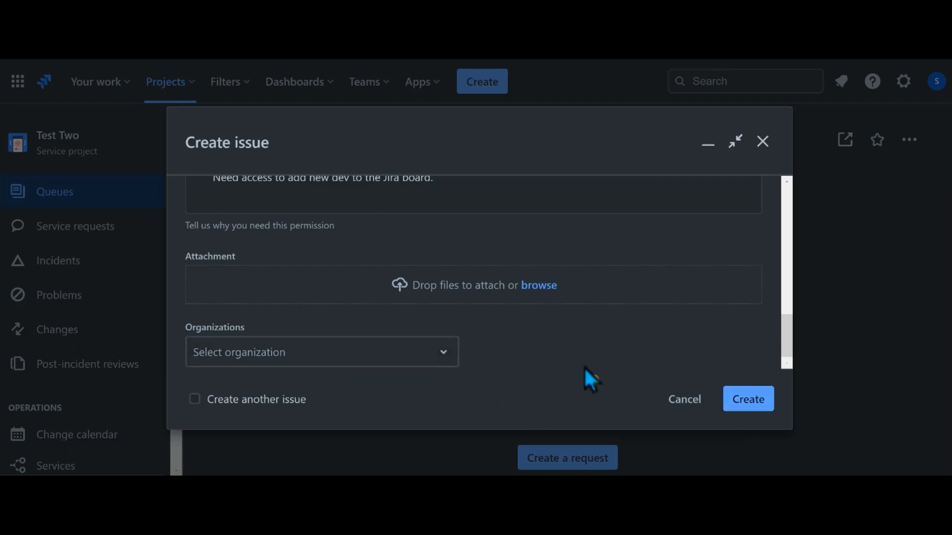
left_click(752, 396)
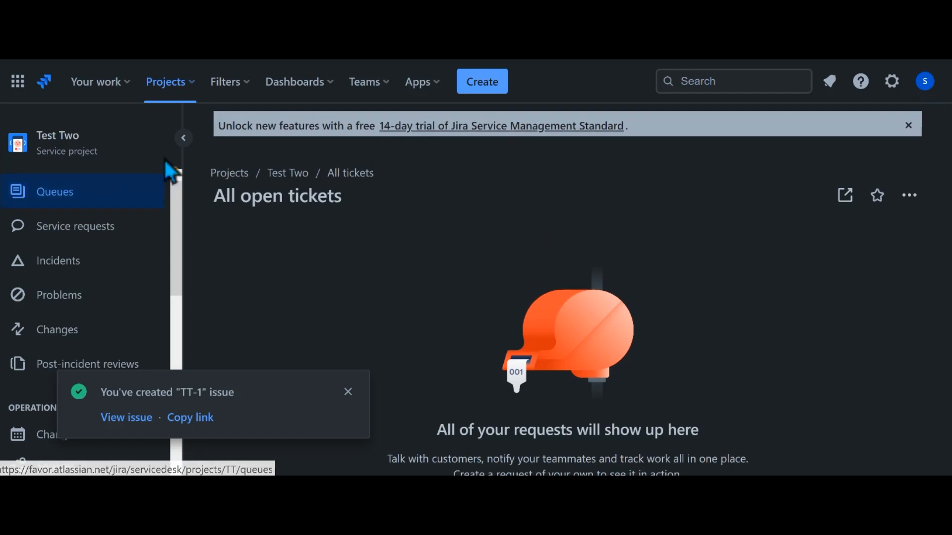
- Show the project's queue of all open tickets and dismiss the creation notification
left_click(64, 196)
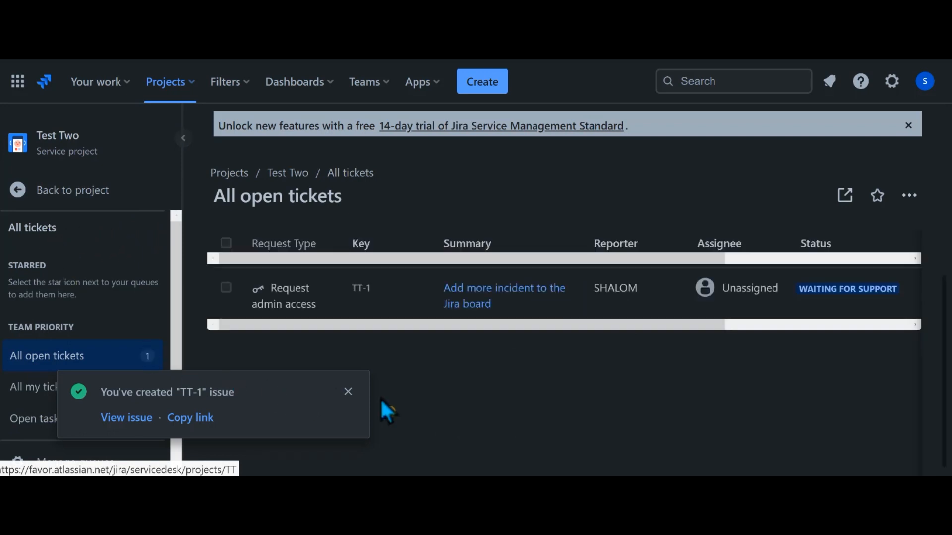
left_click(347, 392)
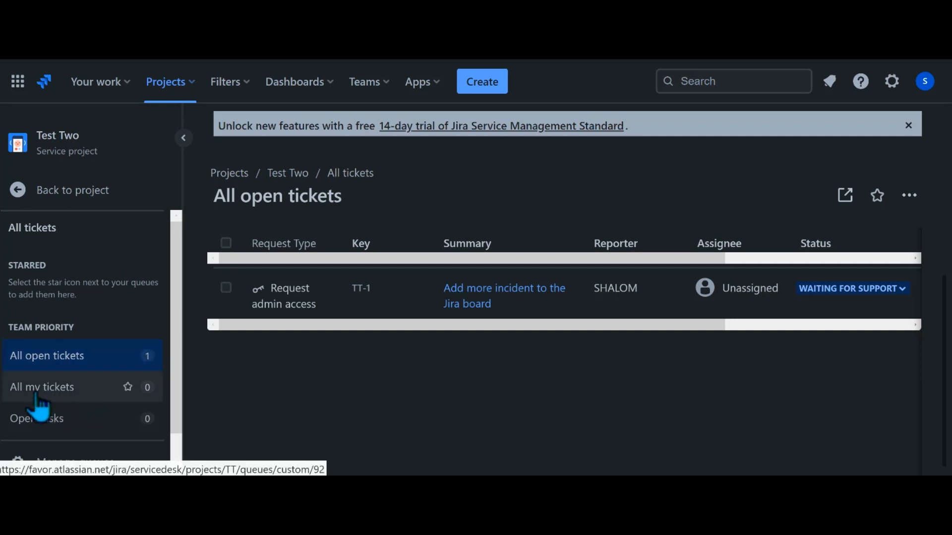
scroll(103, 397, "down", 1)
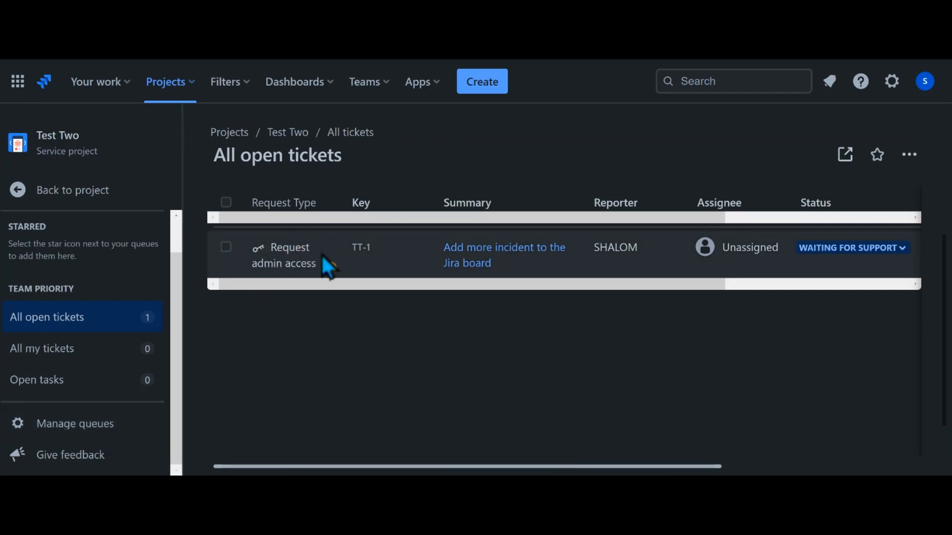
- Open the ticket "Add more incident to the Jira board" and review its description and activity section
left_click(471, 252)
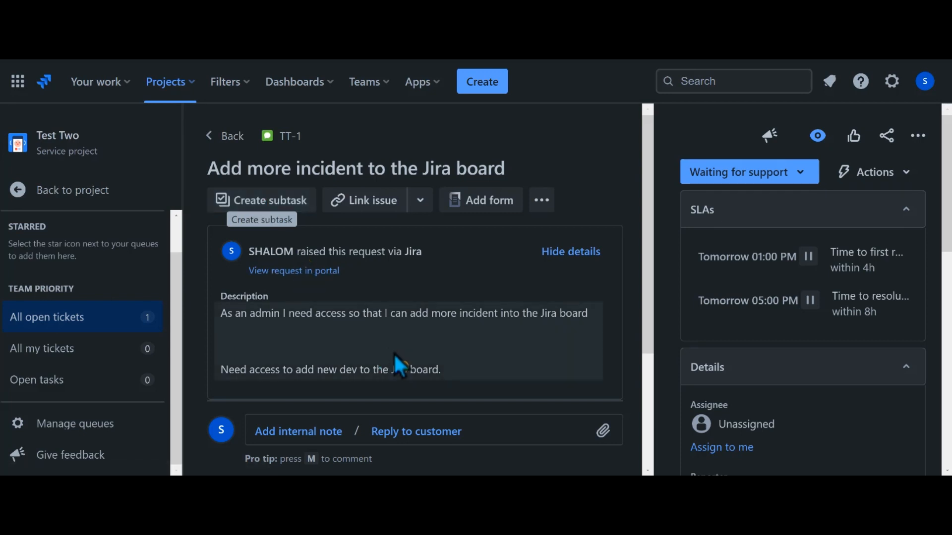
scroll(395, 359, "down", 3)
scroll(395, 351, "down", 1)
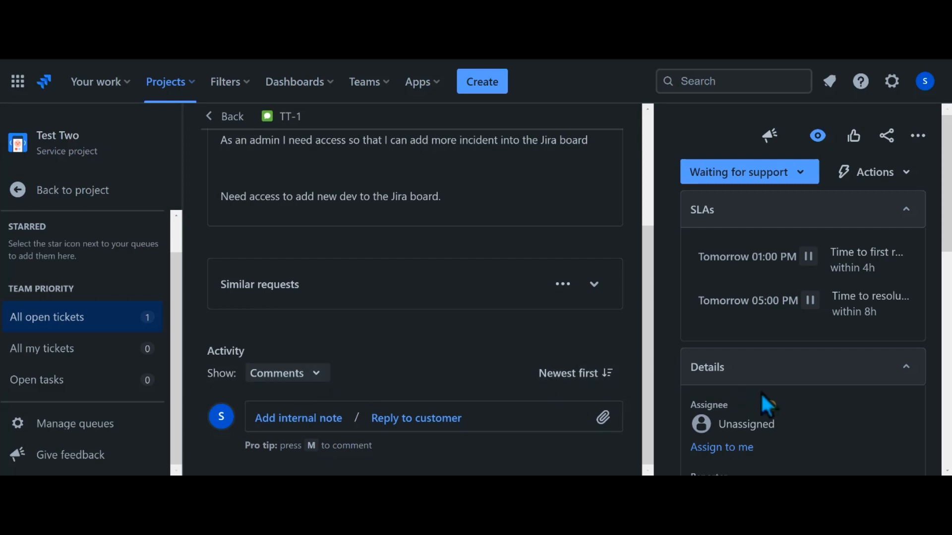
- Set the ticket's priority to Highest in its details
scroll(761, 392, "down", 2)
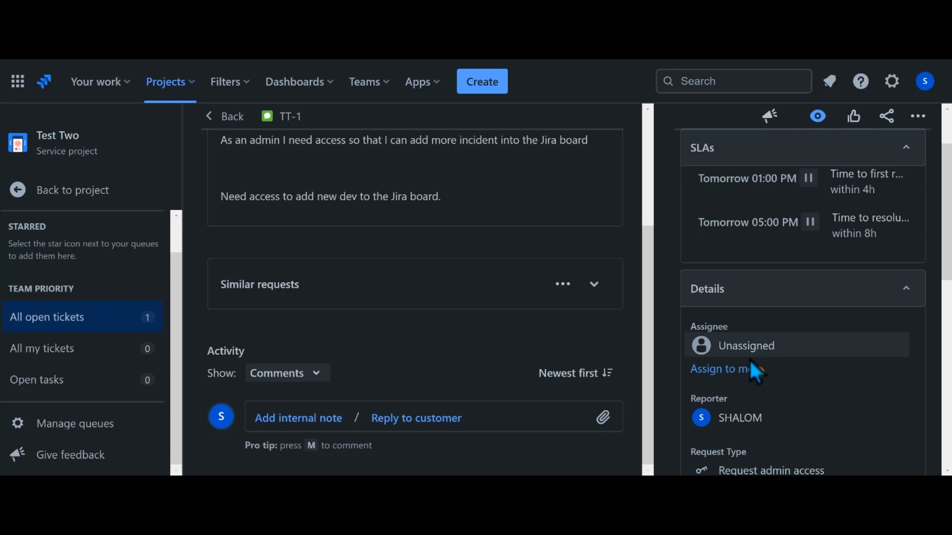
scroll(749, 359, "down", 2)
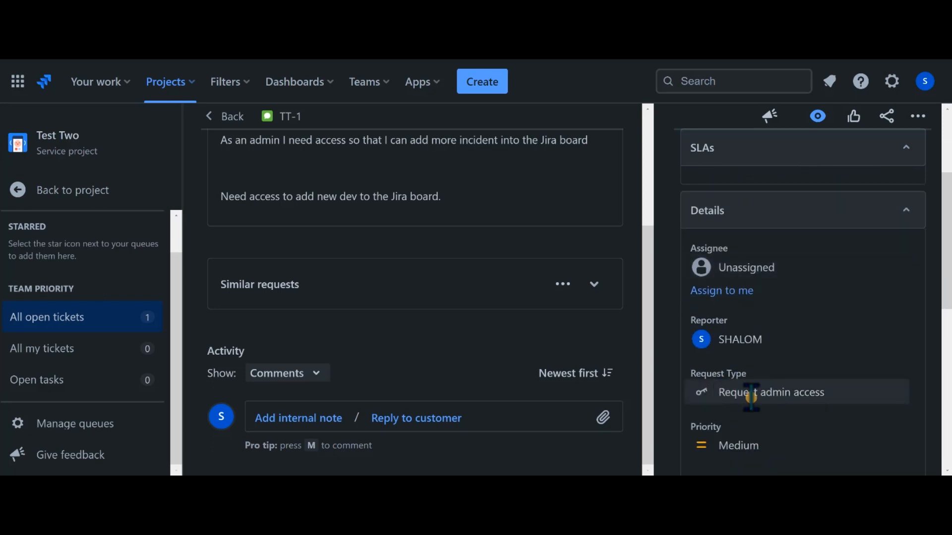
scroll(750, 397, "down", 2)
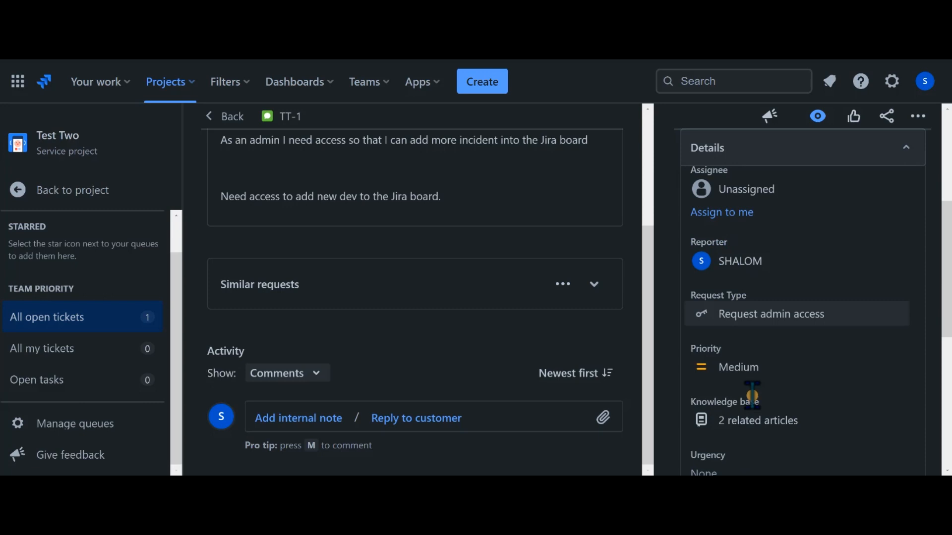
left_click(714, 379)
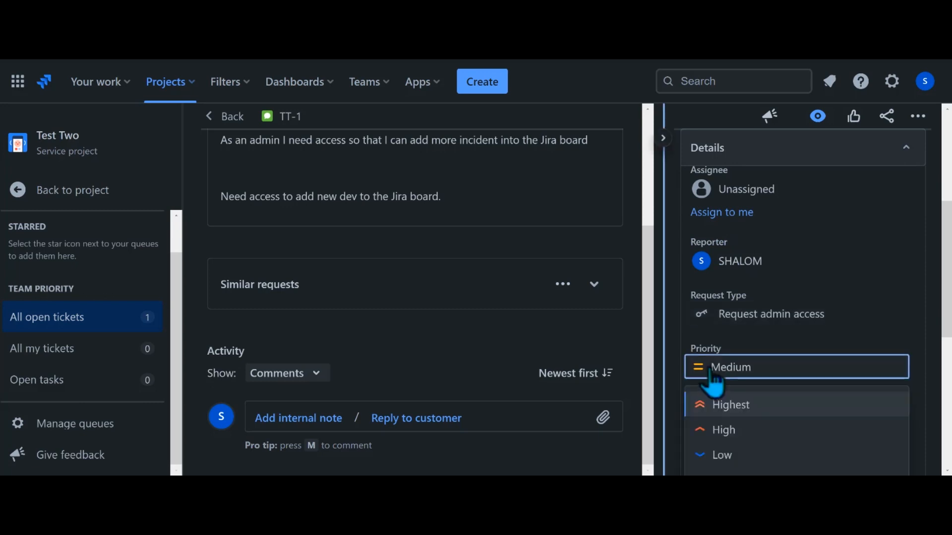
left_click(729, 406)
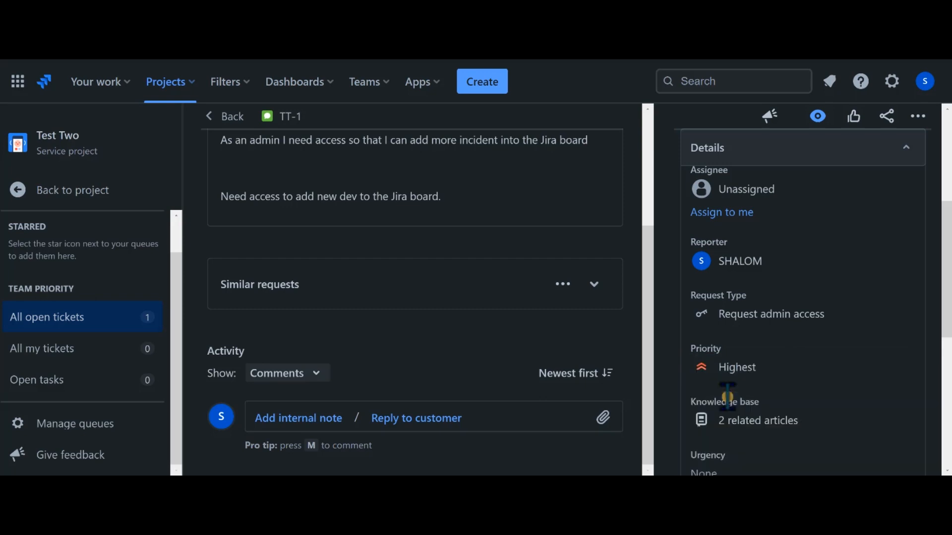
- Set the ticket's urgency to Critical
scroll(751, 379, "down", 2)
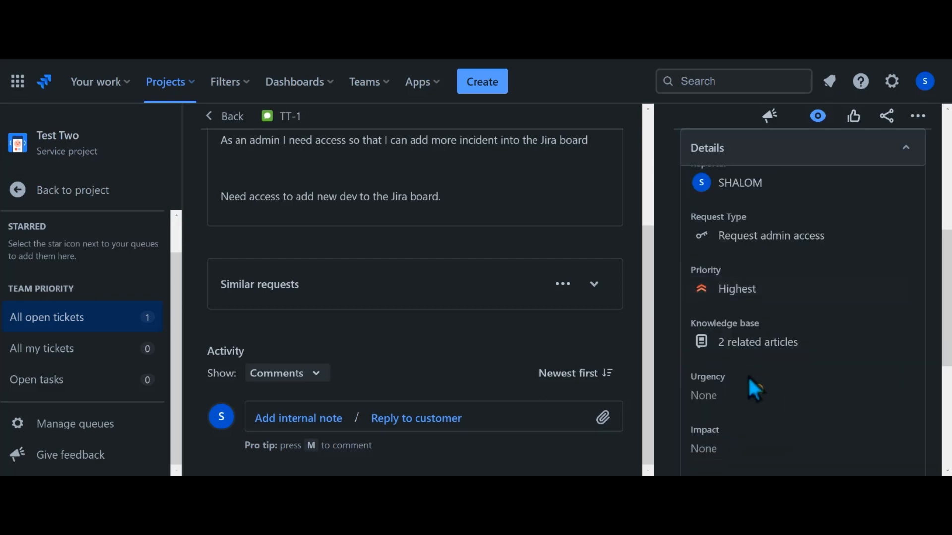
scroll(716, 389, "down", 3)
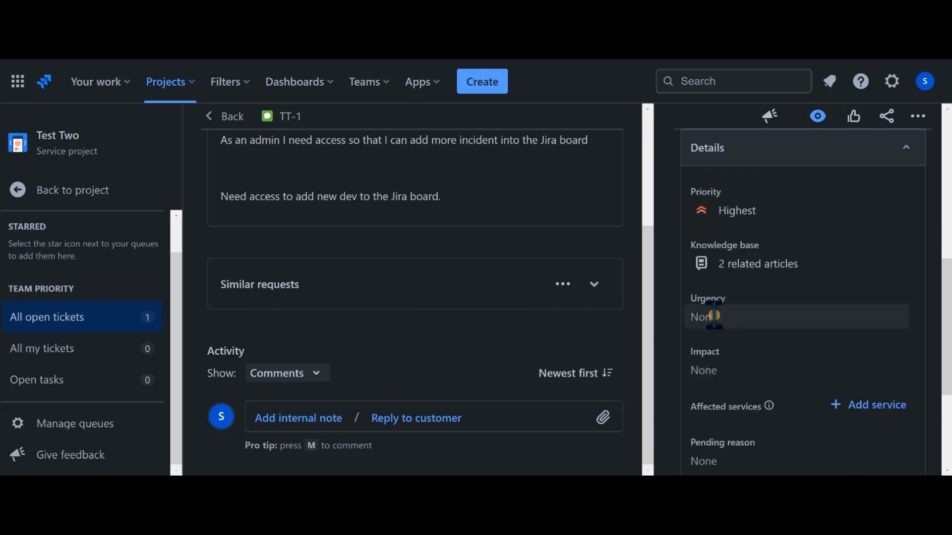
left_click(714, 316)
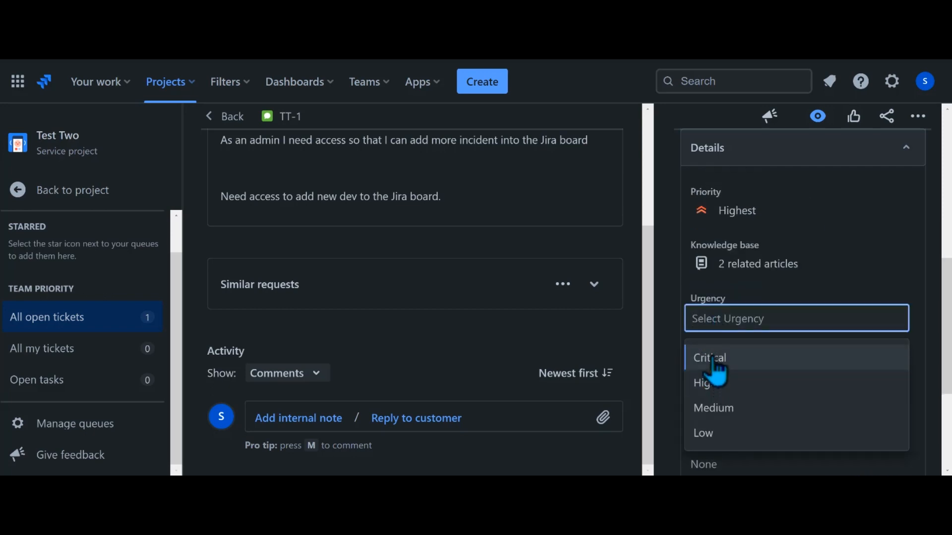
left_click(714, 356)
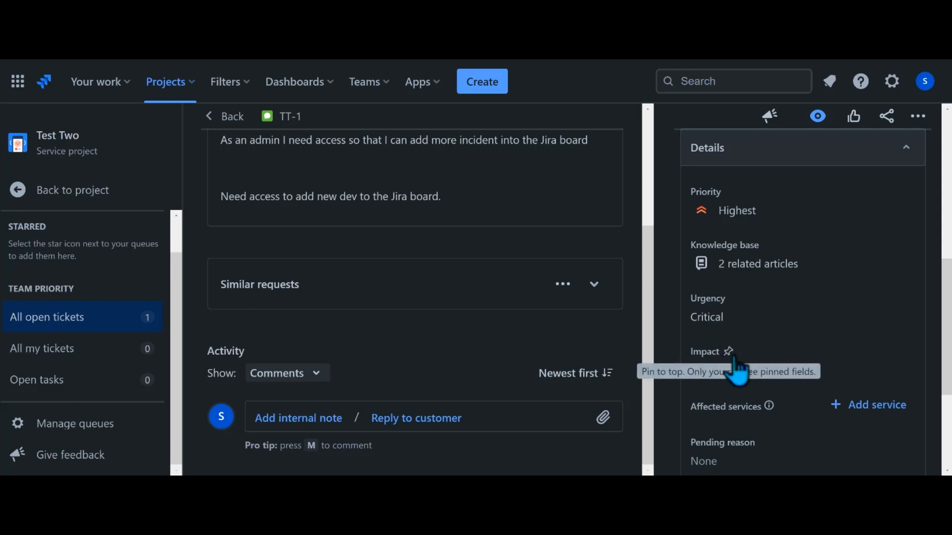
- Set the ticket's impact to Moderate / Limited and its pending reason to Awaiting approval
scroll(757, 350, "down", 2)
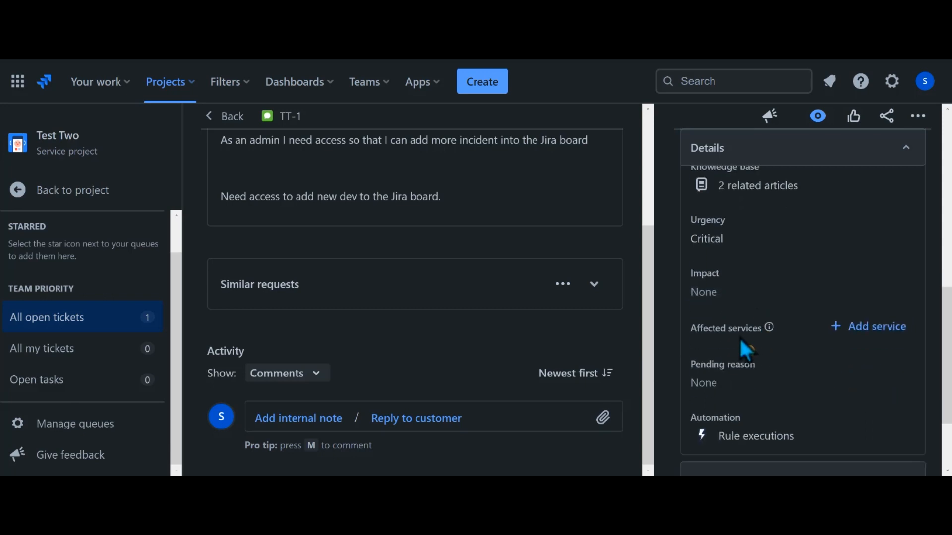
left_click(718, 301)
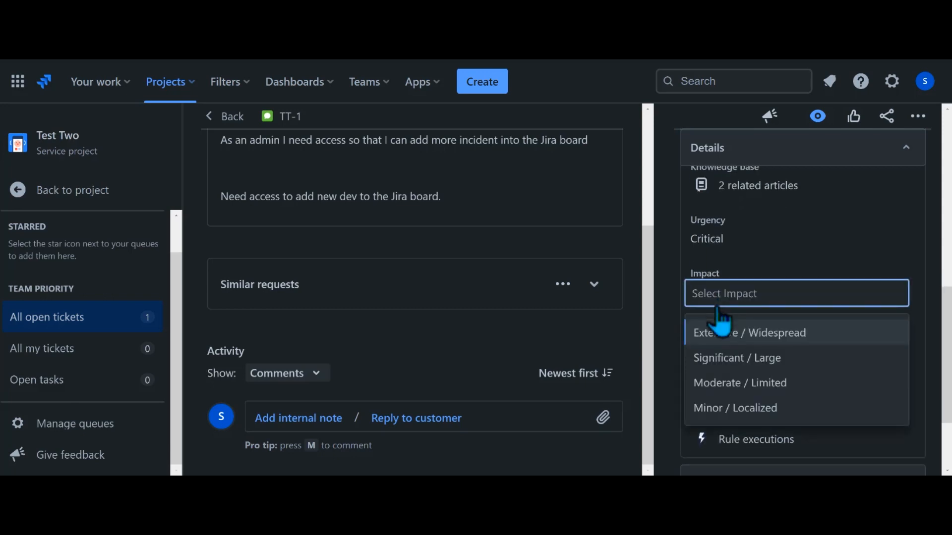
left_click(731, 383)
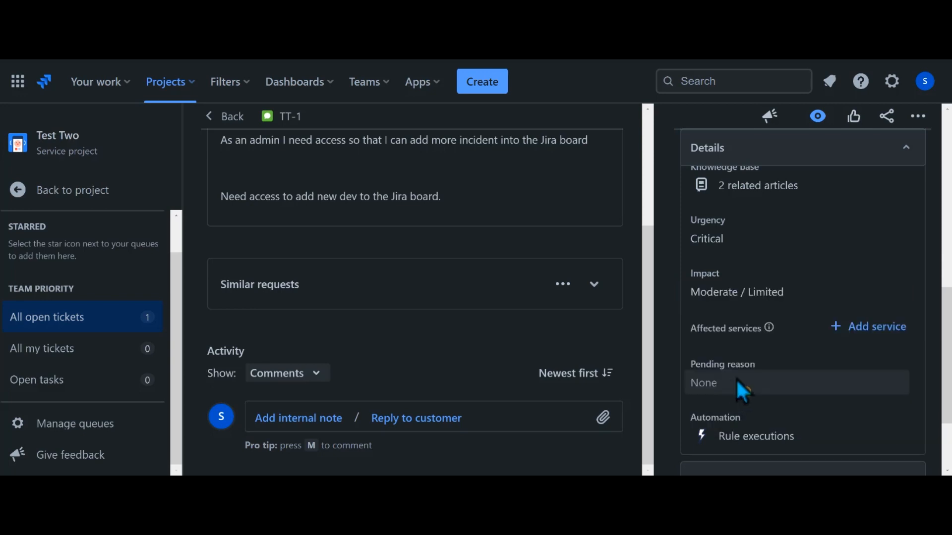
scroll(744, 354, "down", 2)
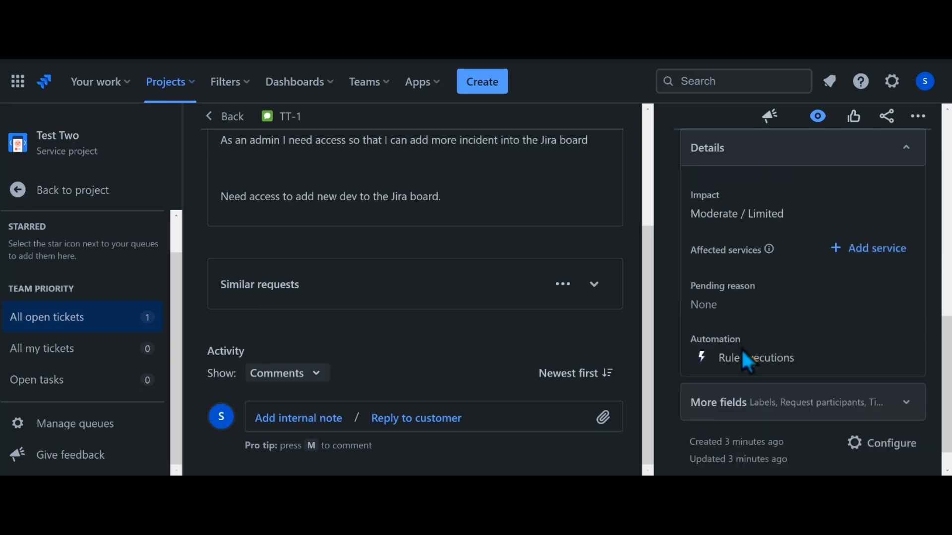
left_click(730, 306)
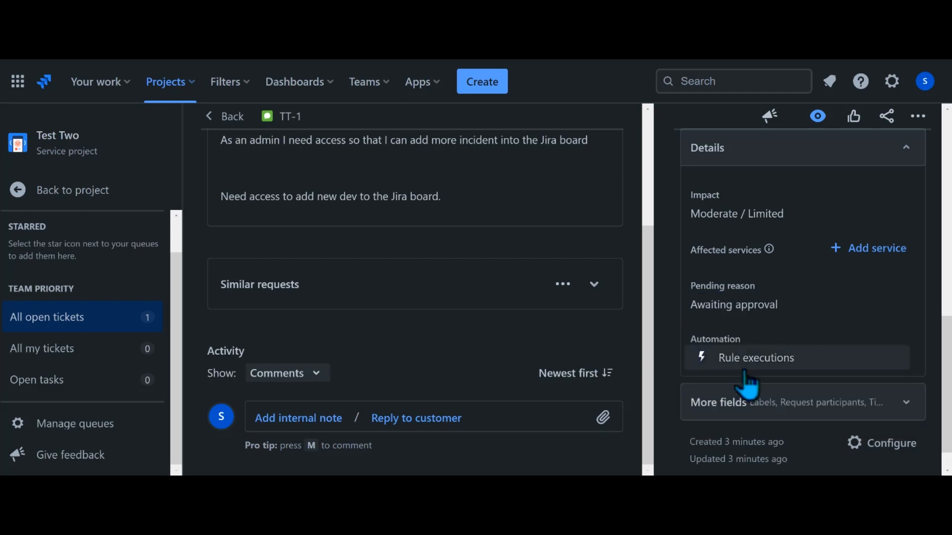
- Review the remaining detail fields and examine the ticket's additional actions, such as moving, cloning, printing and exporting
scroll(772, 324, "down", 2)
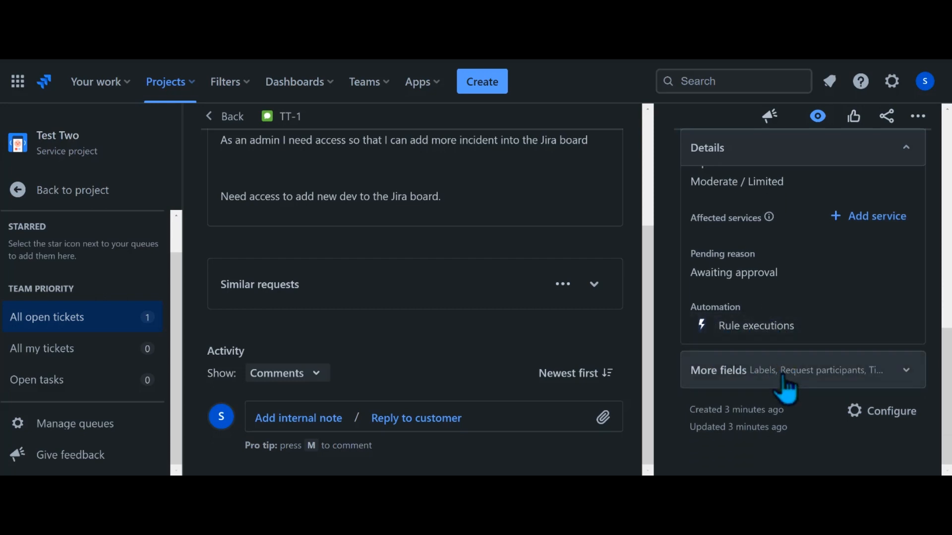
scroll(777, 385, "up", 2)
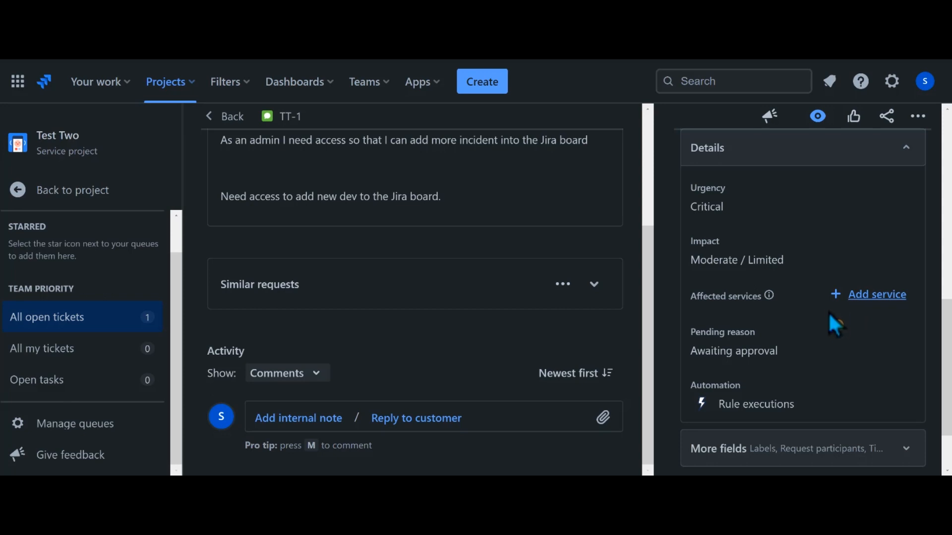
scroll(817, 325, "up", 3)
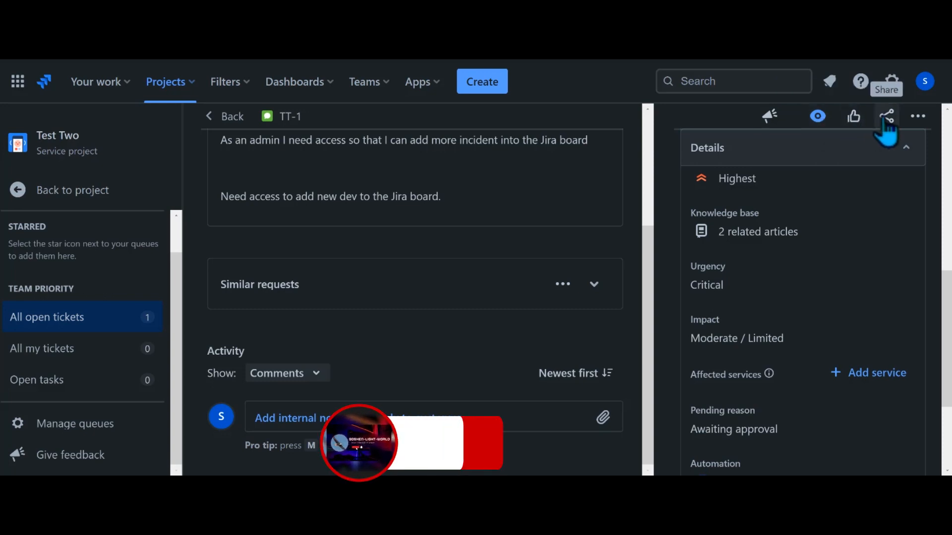
left_click(918, 117)
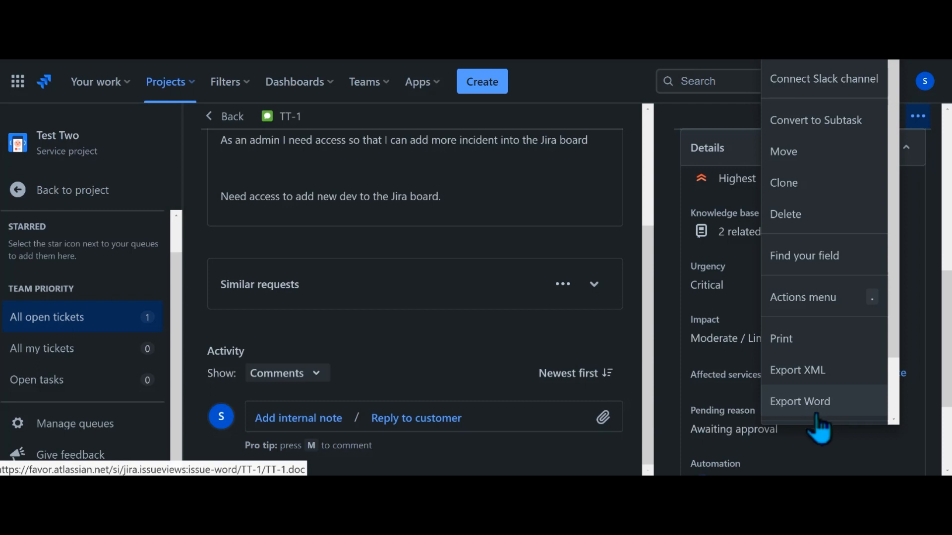
- Close the ticket's additional actions and check the options offered for its similar requests
scroll(475, 208, "up", 3)
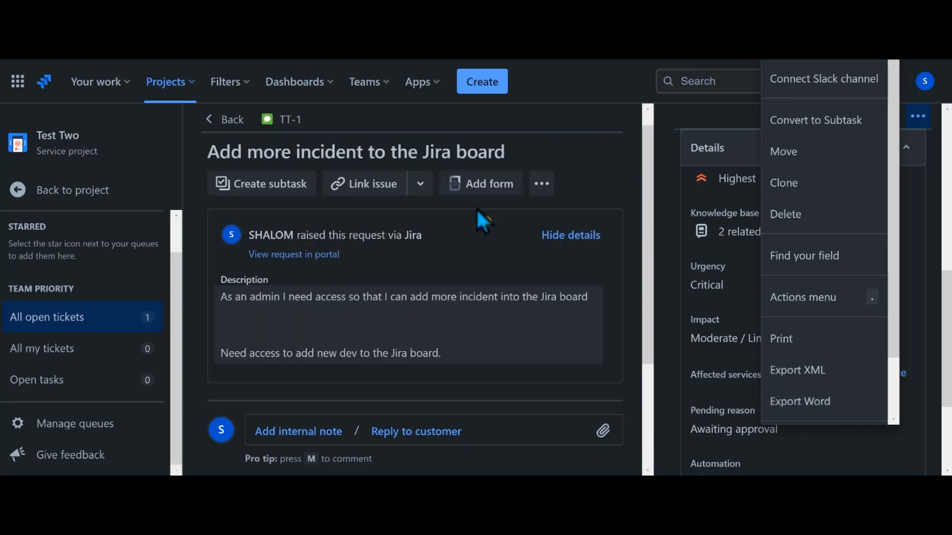
scroll(476, 211, "up", 1)
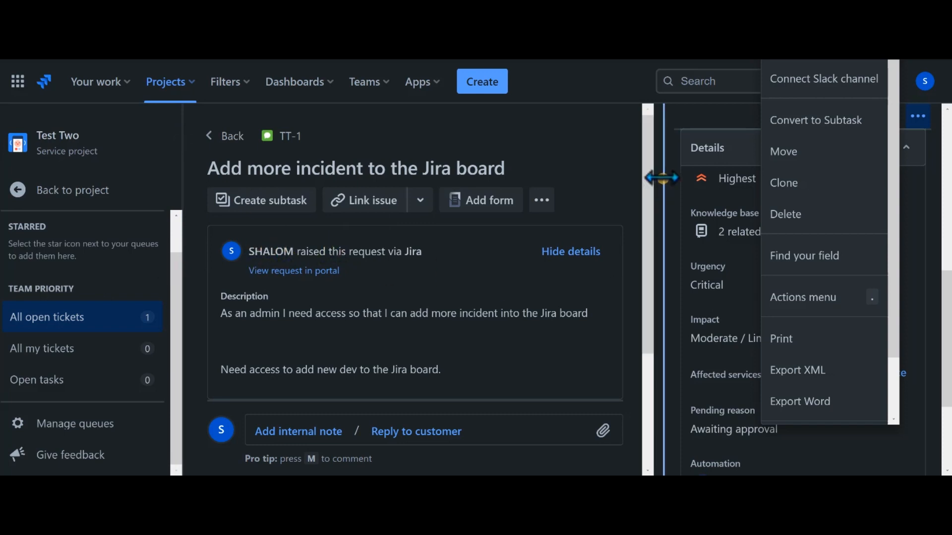
left_click(675, 187)
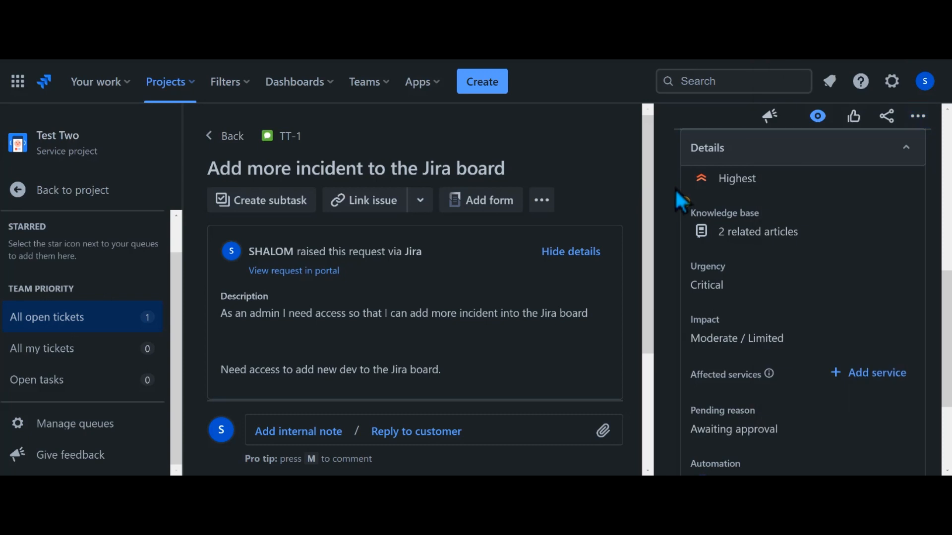
scroll(312, 308, "down", 1)
scroll(316, 311, "down", 3)
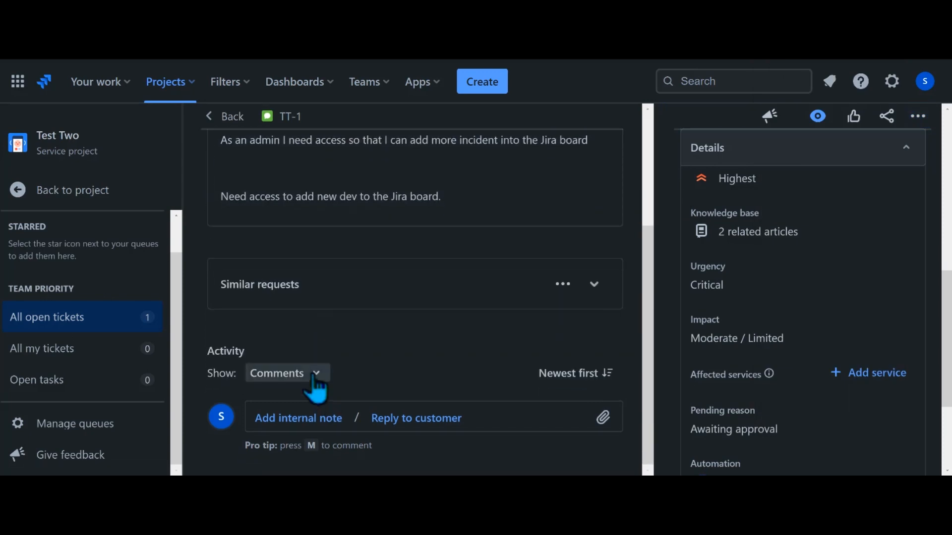
left_click(563, 284)
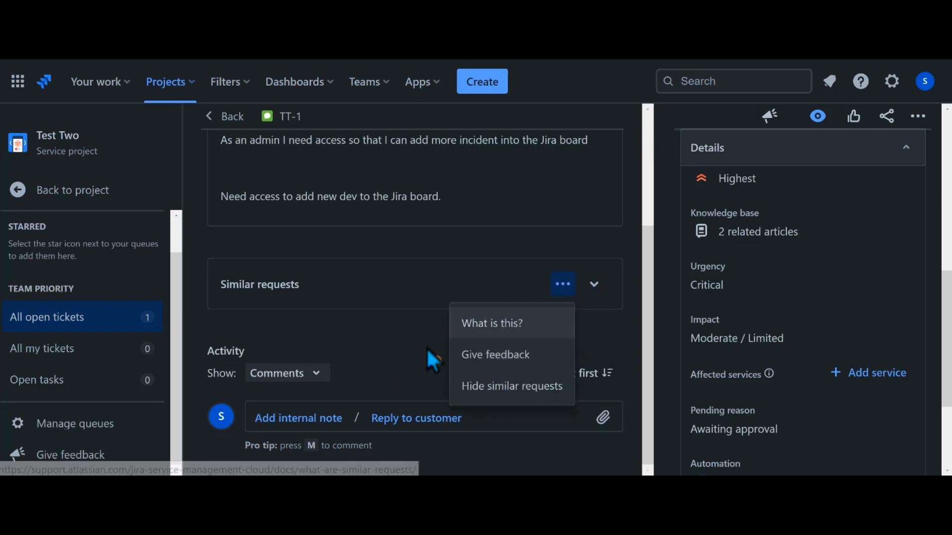
- Check the file selection for adding an attachment to the ticket and cancel it without choosing a file
left_click(606, 419)
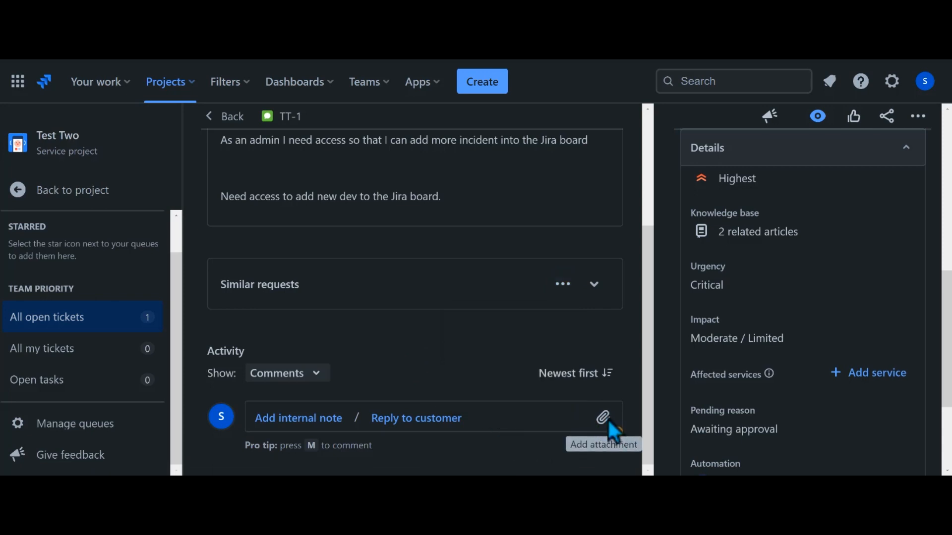
left_click(610, 421)
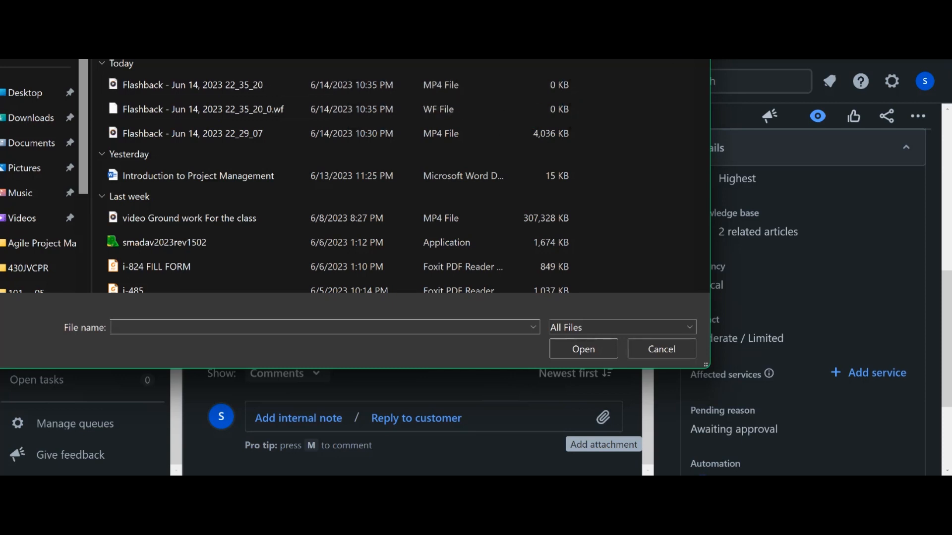
key("Escape")
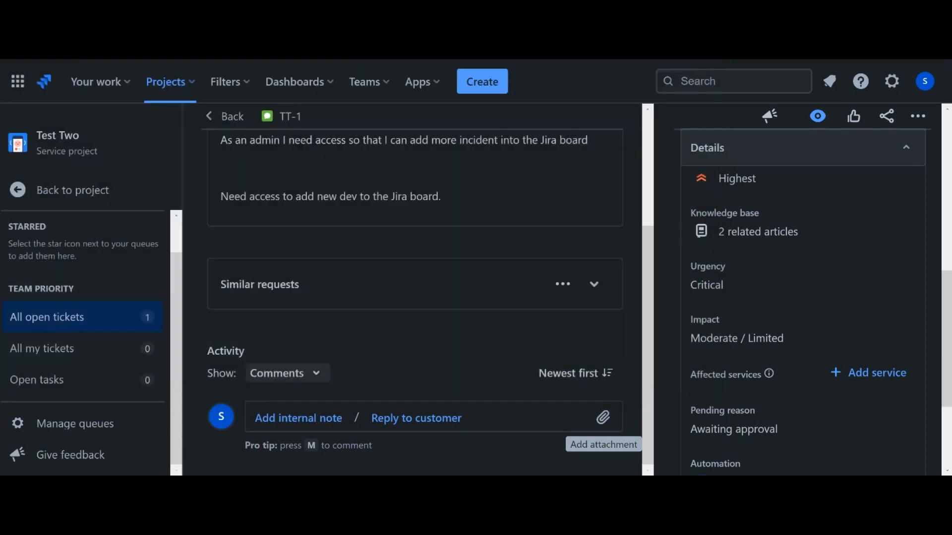
- Dismiss the Jira Service Management Standard trial banner above the ticket
scroll(243, 282, "up", 3)
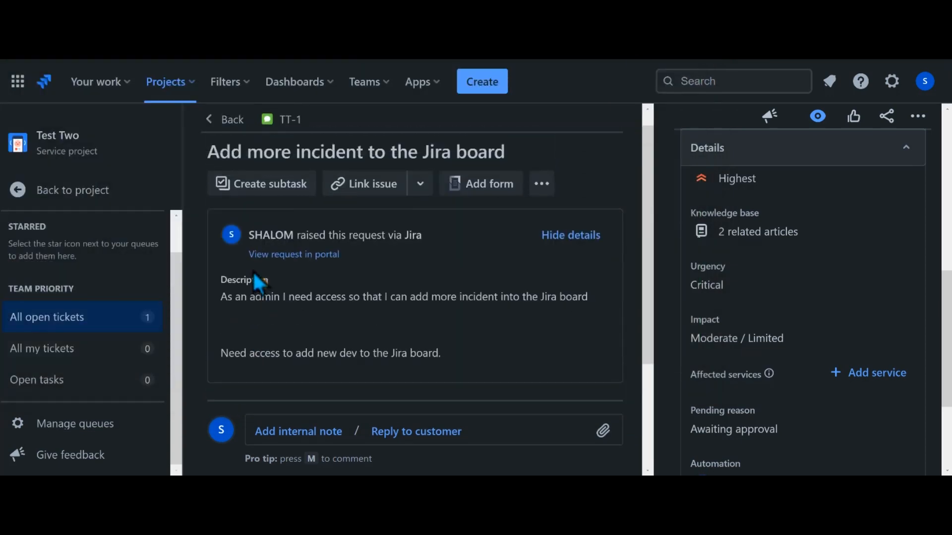
scroll(256, 258, "up", 2)
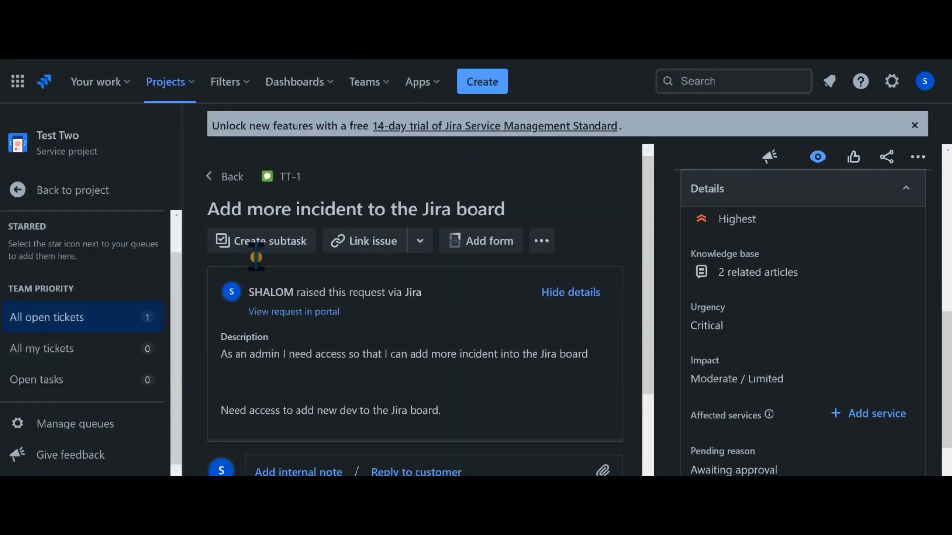
scroll(256, 257, "down", 2)
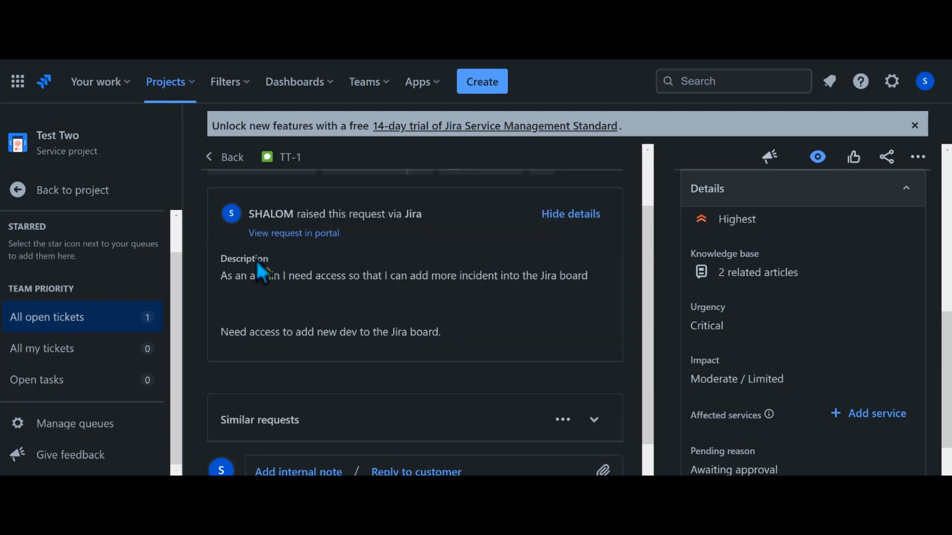
left_click(915, 125)
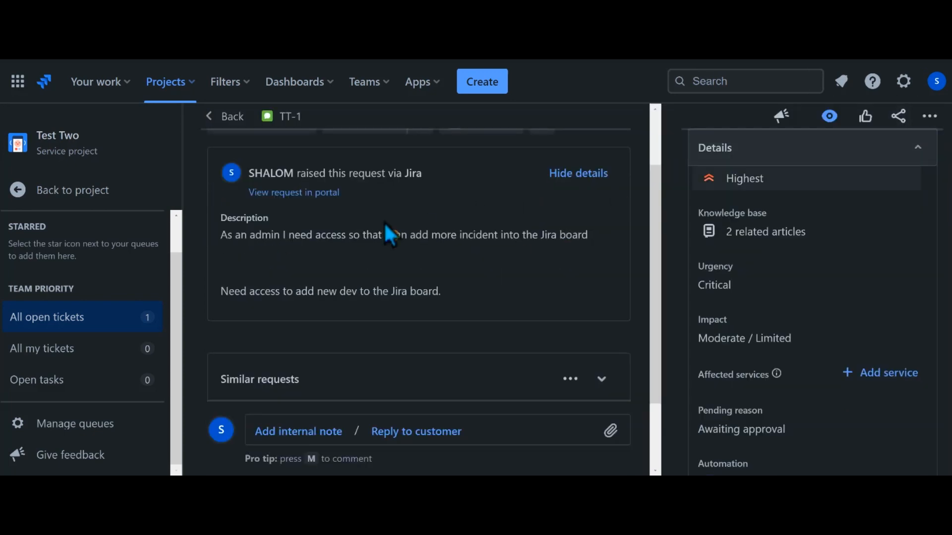
scroll(349, 221, "up", 2)
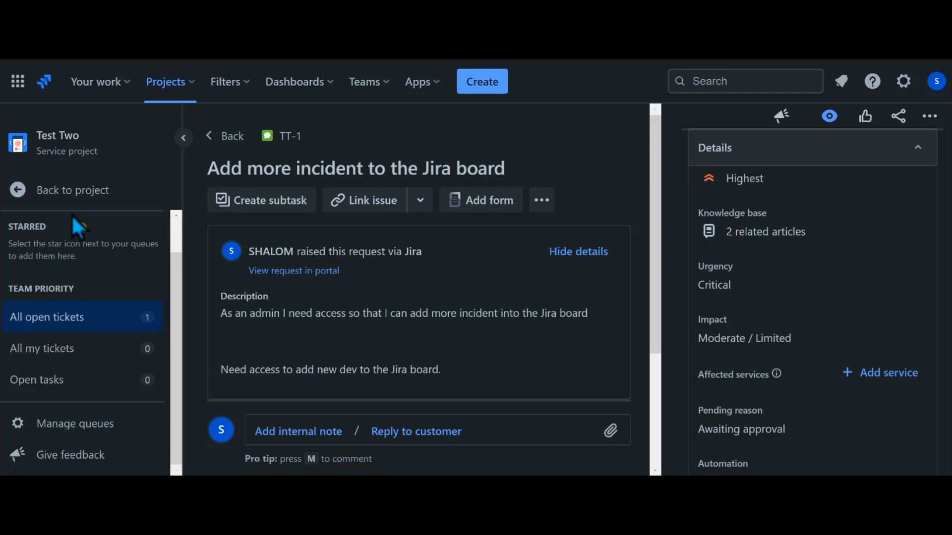
- Look over the Test Two project's sections and its post-incident review queues
left_click(20, 195)
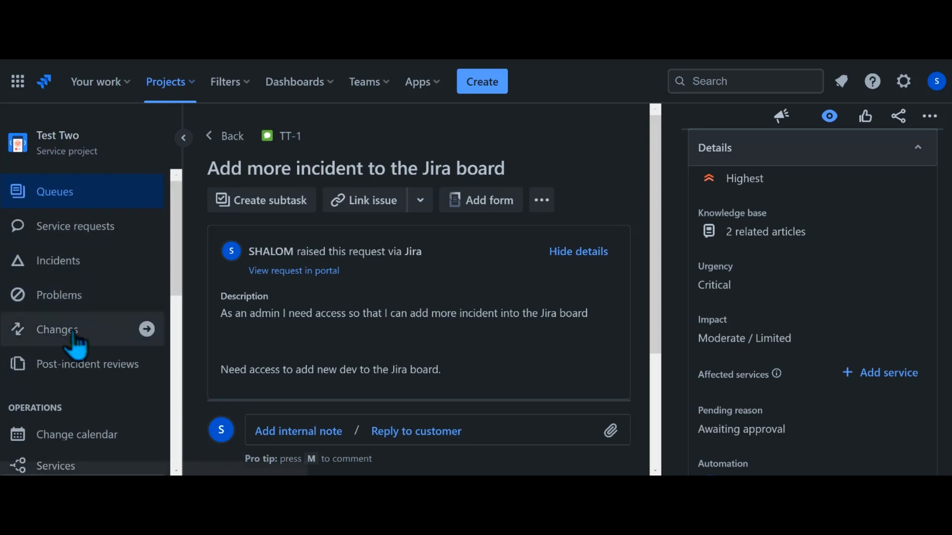
left_click(80, 373)
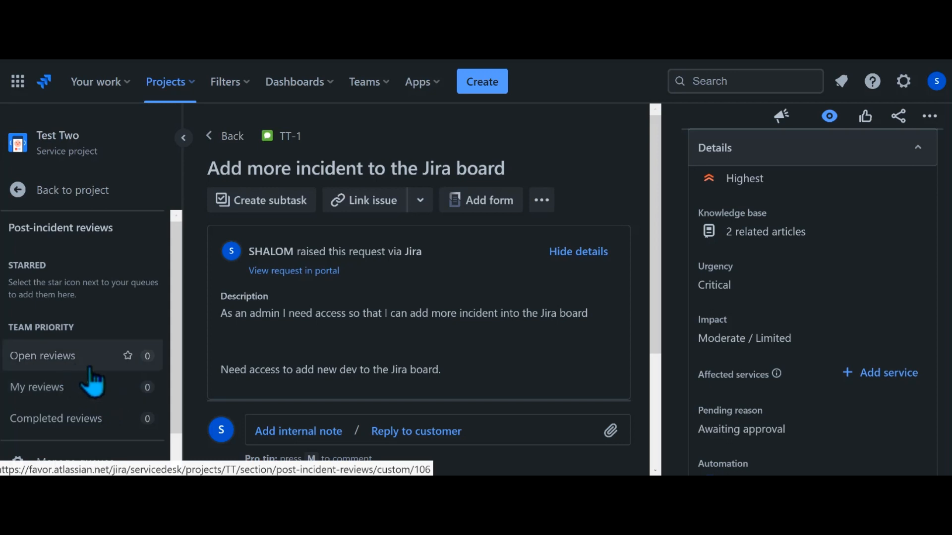
left_click(20, 198)
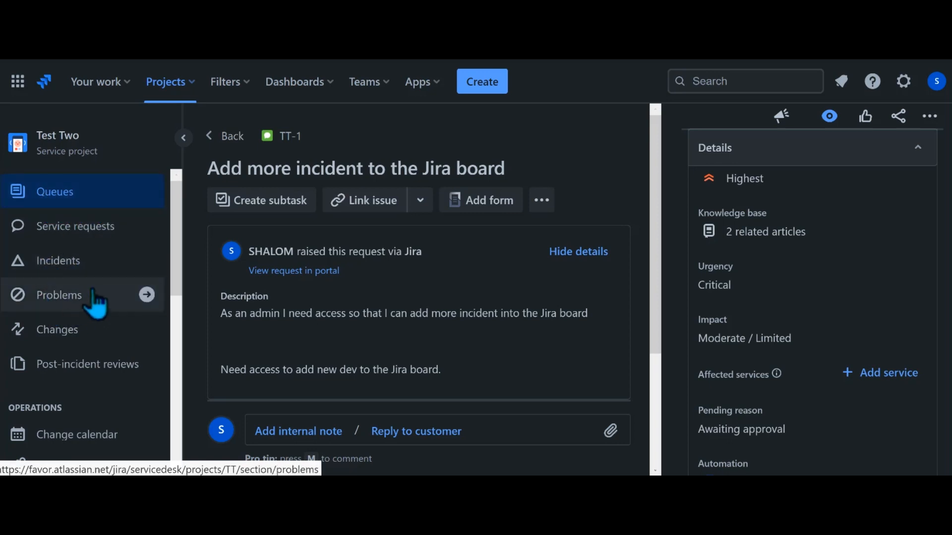
- Review the project's incident queues and view the Open incidents queue
left_click(78, 266)
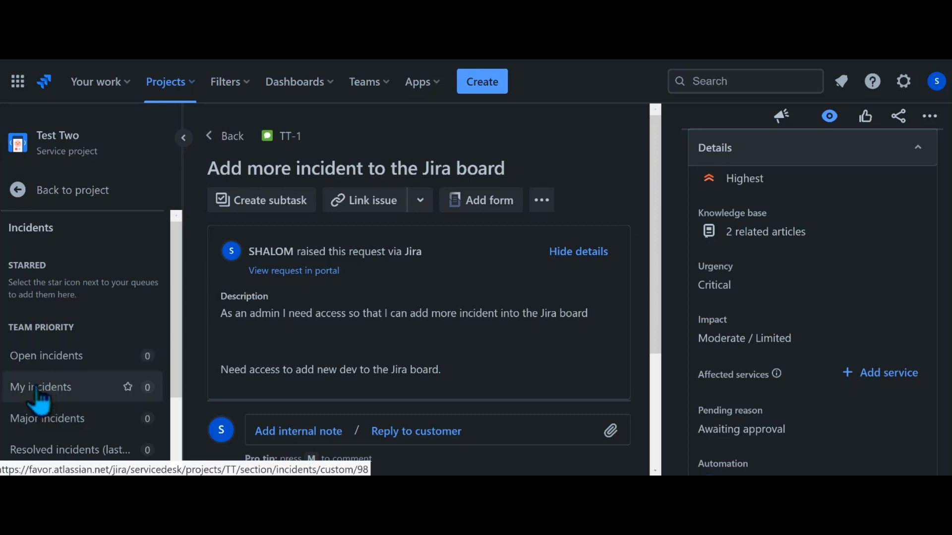
scroll(75, 421, "down", 2)
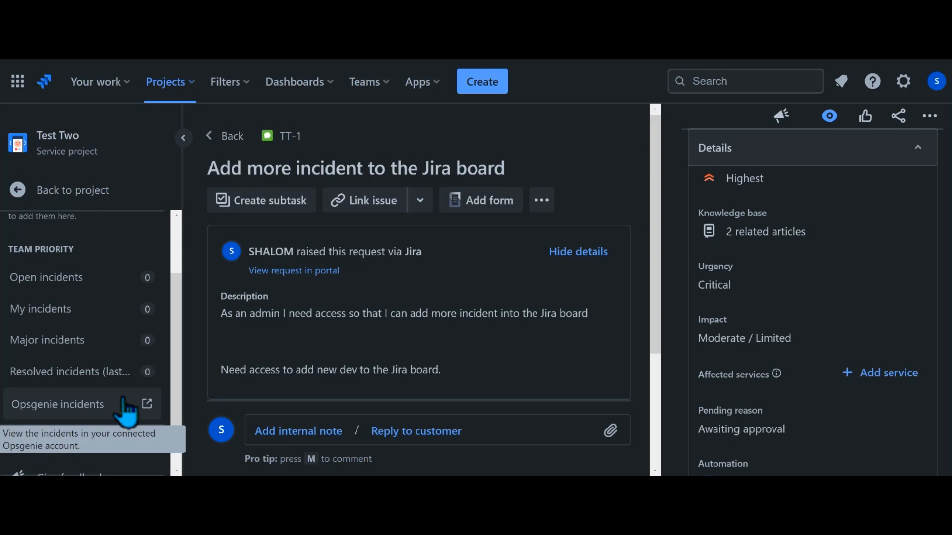
scroll(70, 391, "up", 2)
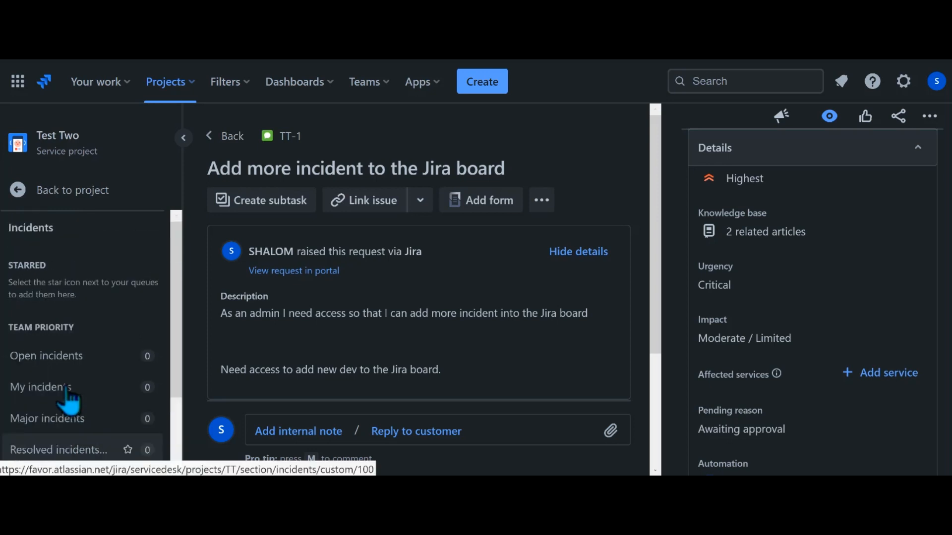
left_click(59, 358)
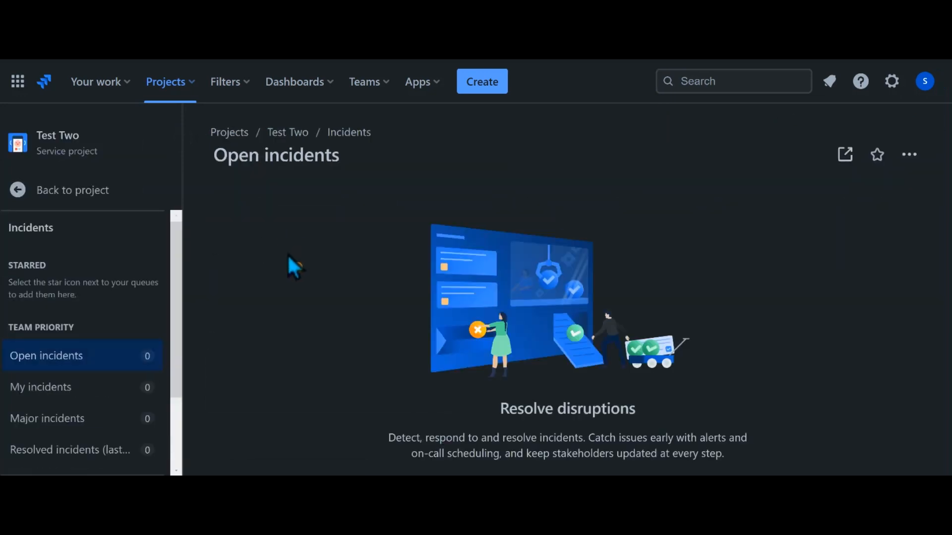
scroll(463, 303, "down", 1)
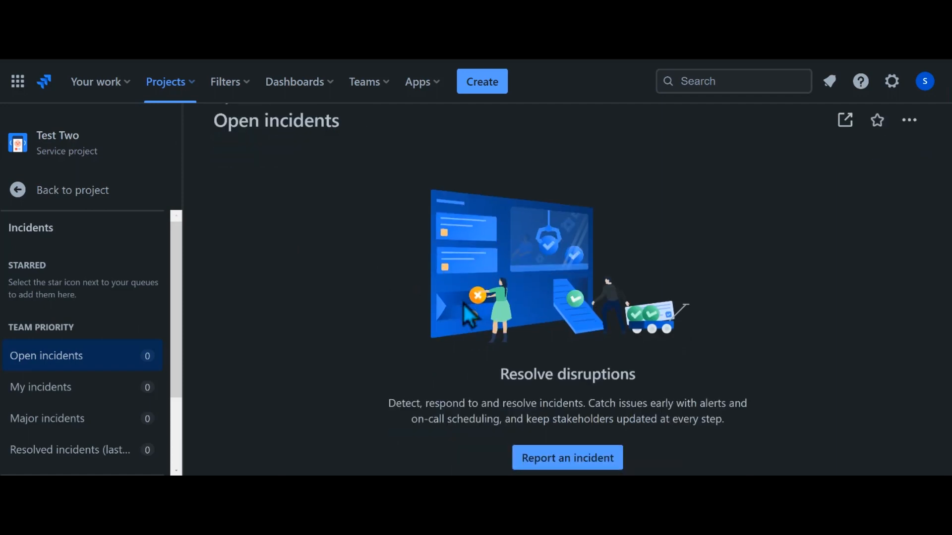
scroll(463, 303, "up", 1)
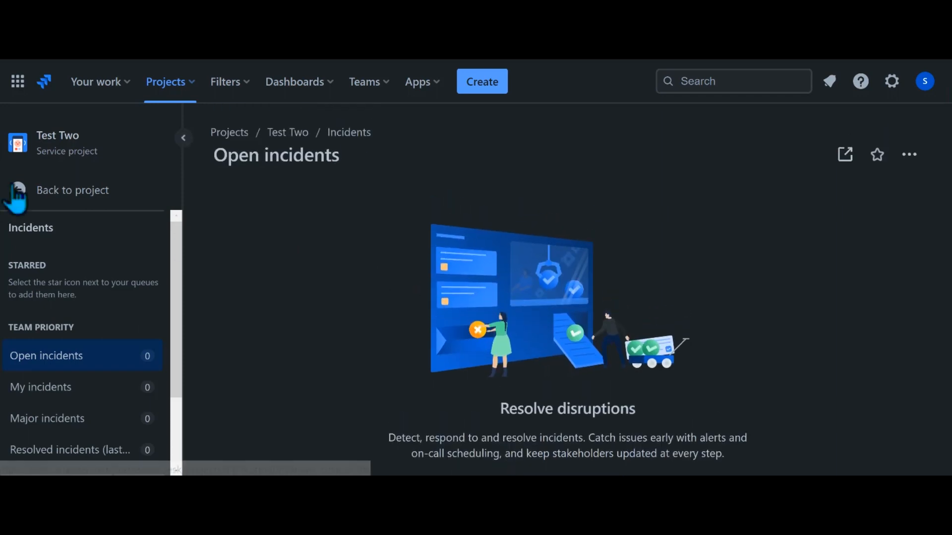
- Return to the All open tickets queue and open the ticket "Add more incident to the Jira board"
left_click(18, 192)
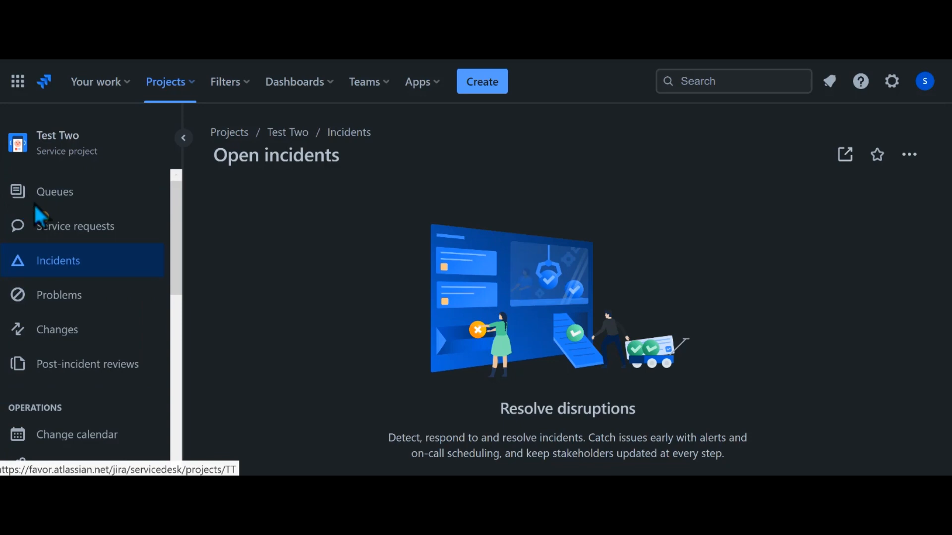
left_click(56, 198)
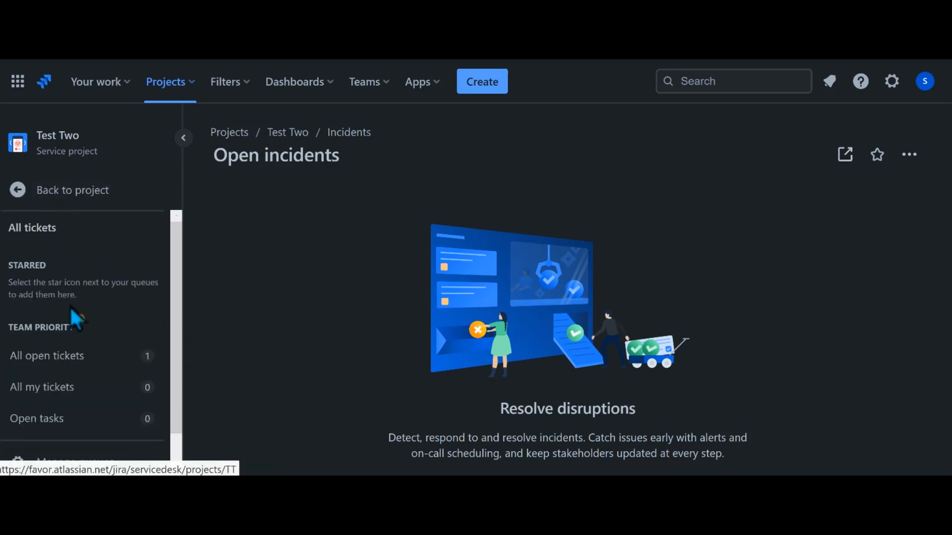
left_click(69, 359)
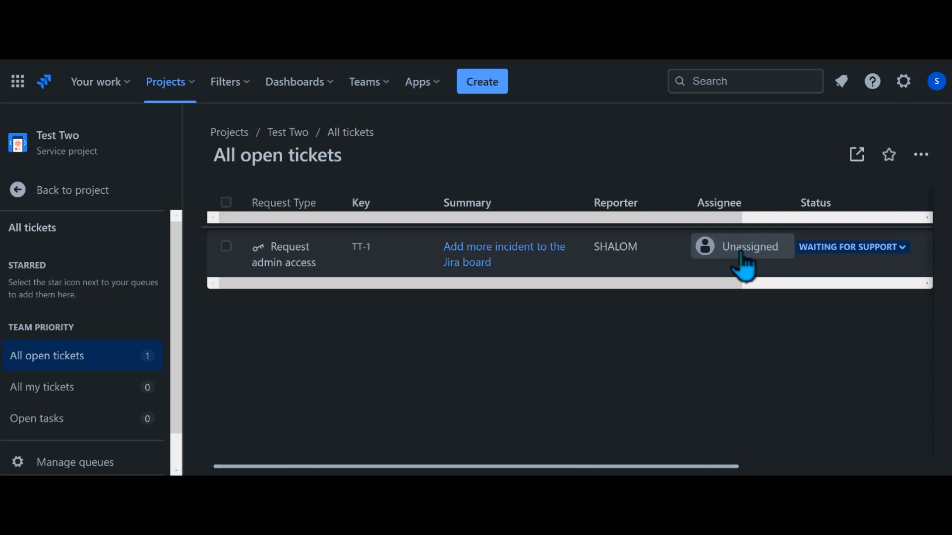
left_click(509, 261)
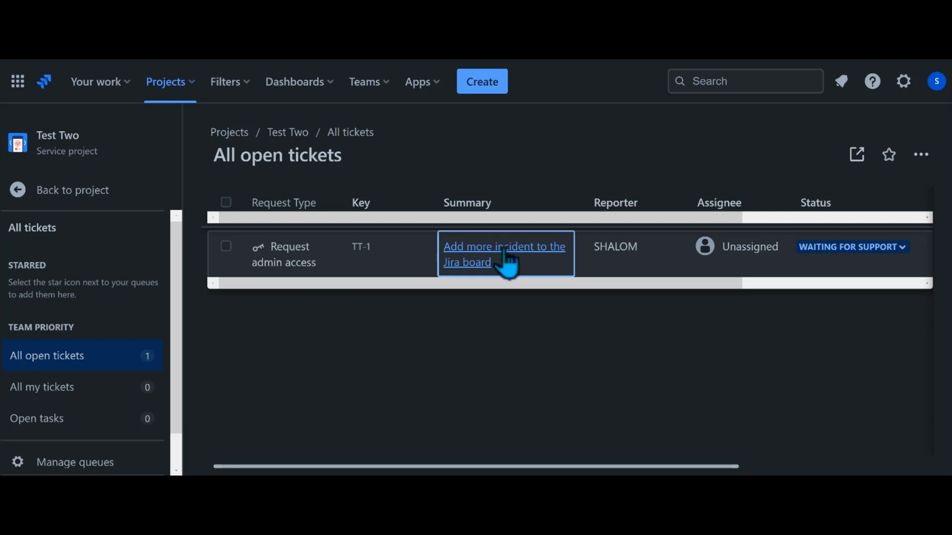
left_click(506, 255)
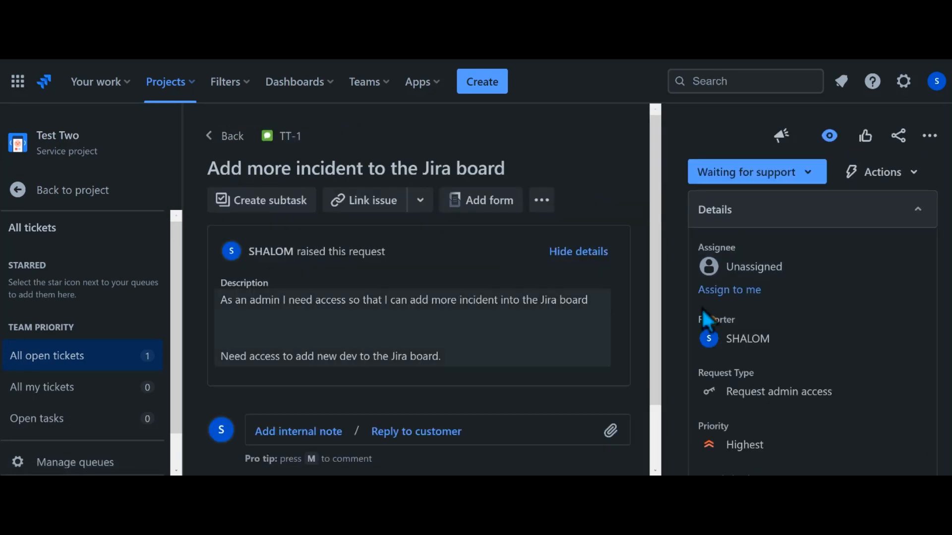
- Expand the ticket's More fields section and examine its fields, including labels, request participants, time tracking, approvers, organizations, components and original estimate
scroll(736, 305, "down", 7)
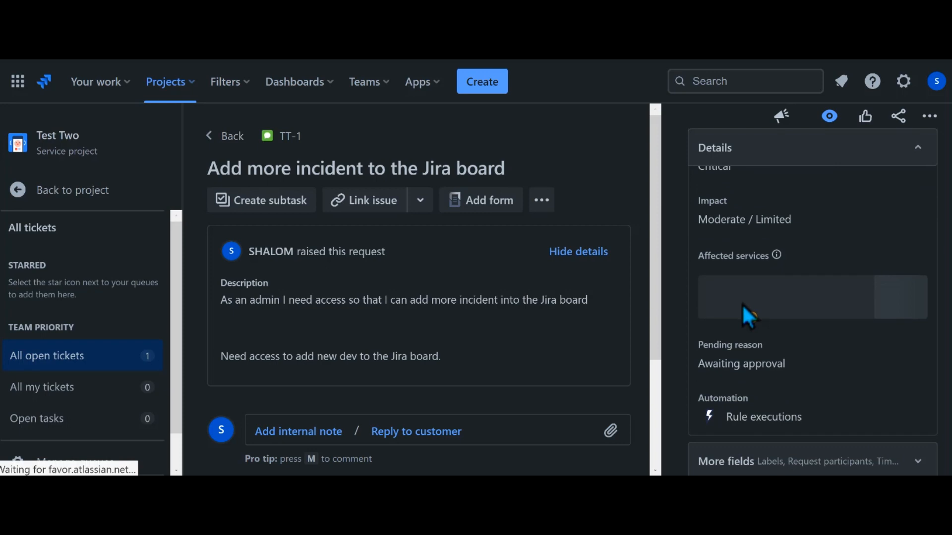
scroll(743, 303, "down", 3)
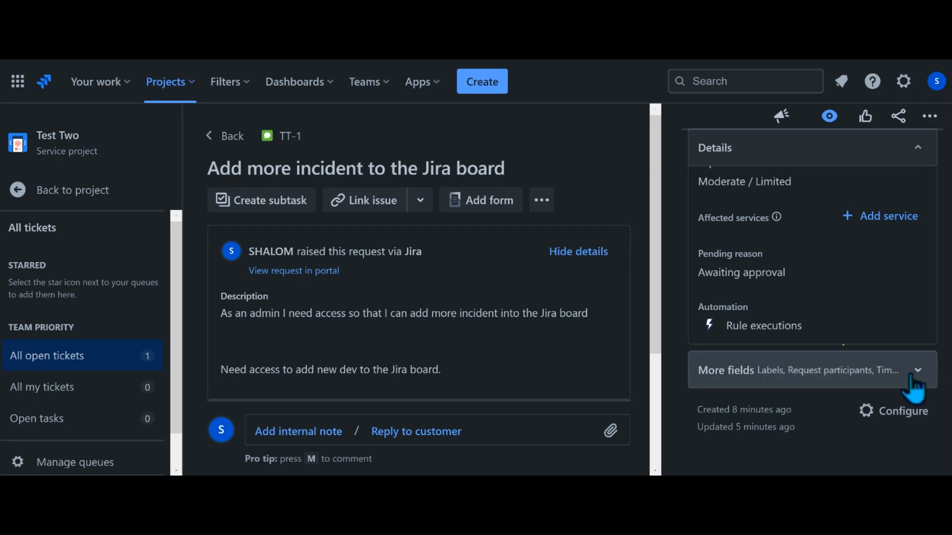
left_click(915, 381)
scroll(874, 385, "down", 3)
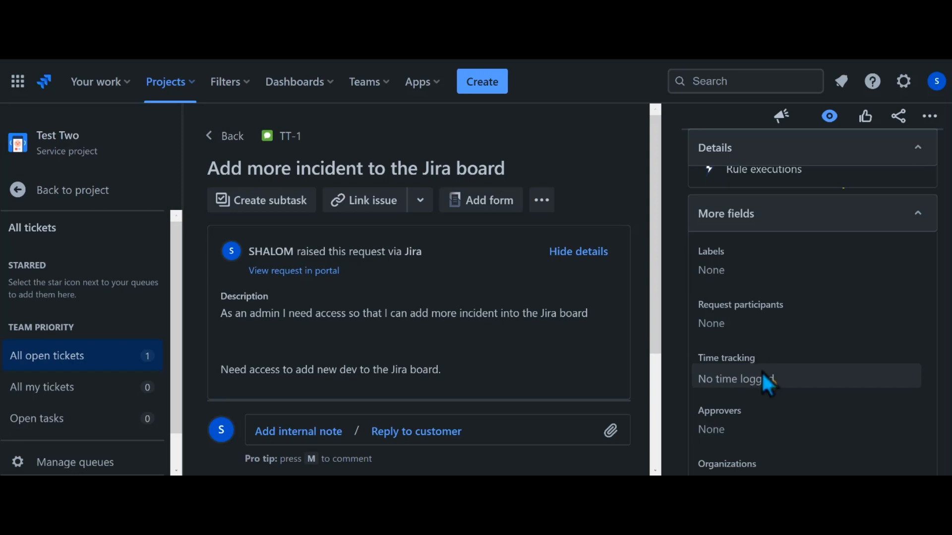
scroll(765, 383, "down", 2)
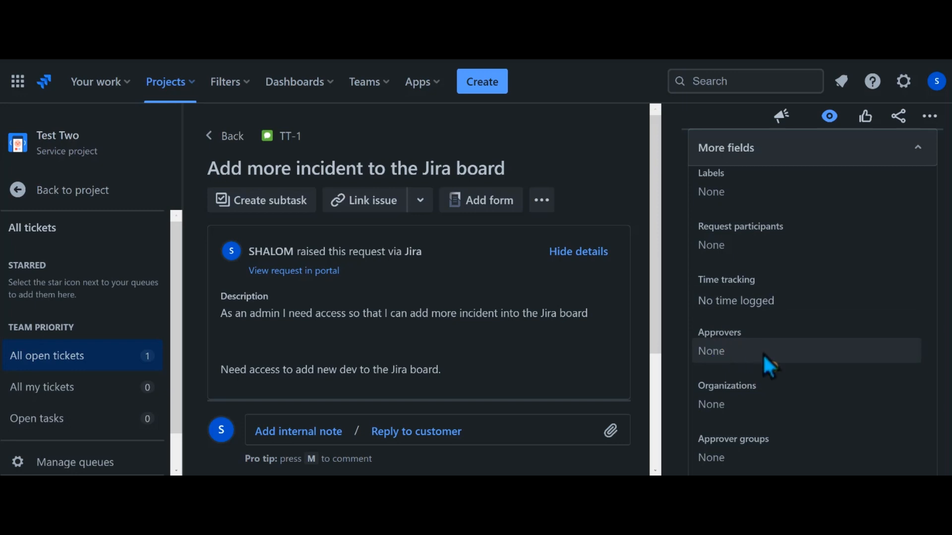
scroll(758, 384, "down", 2)
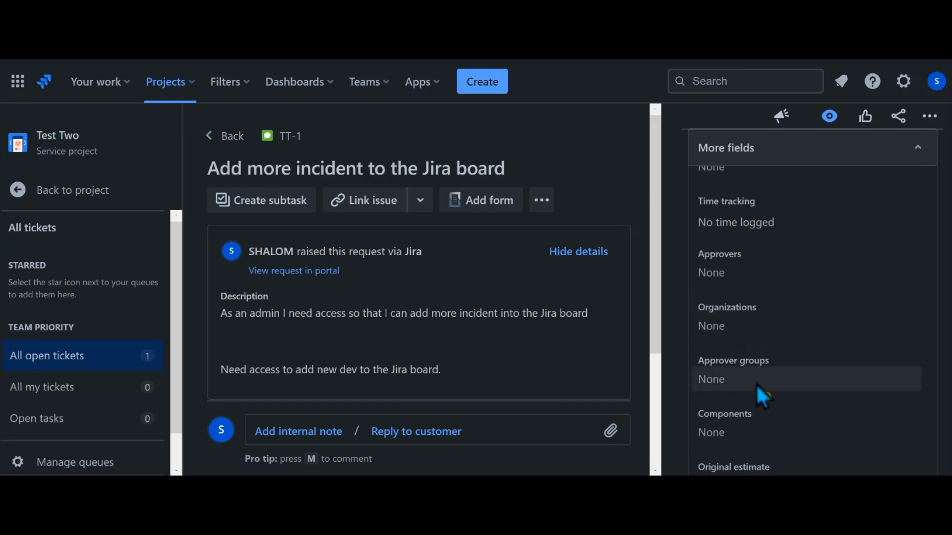
scroll(757, 384, "down", 1)
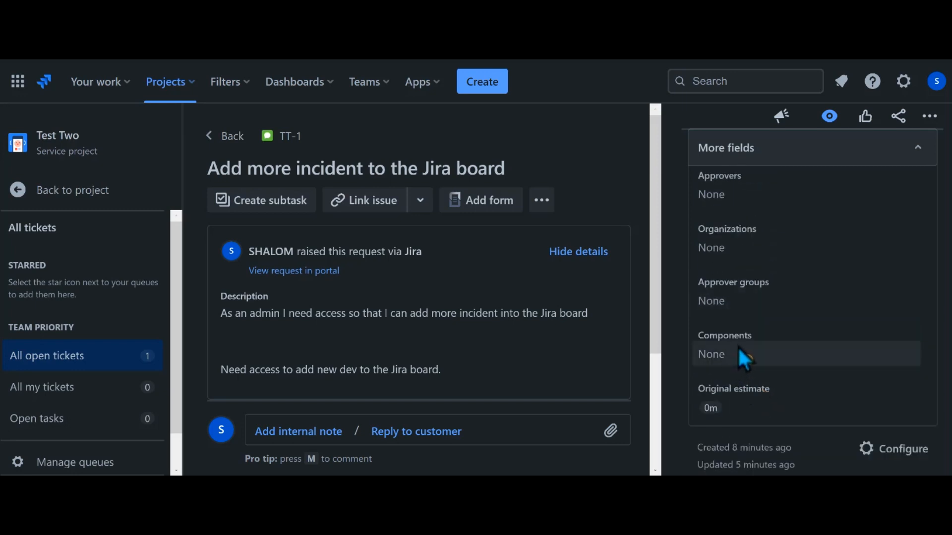
scroll(748, 364, "up", 3)
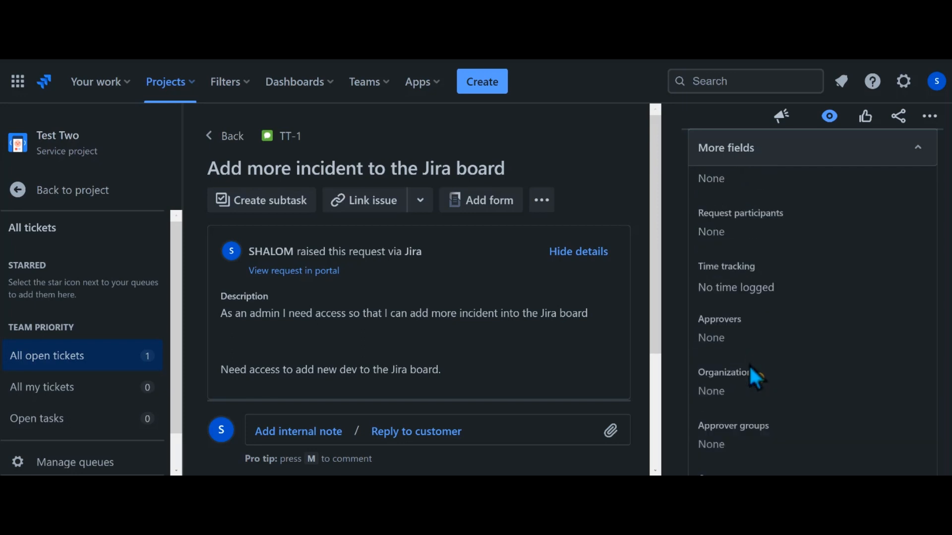
left_click(722, 242)
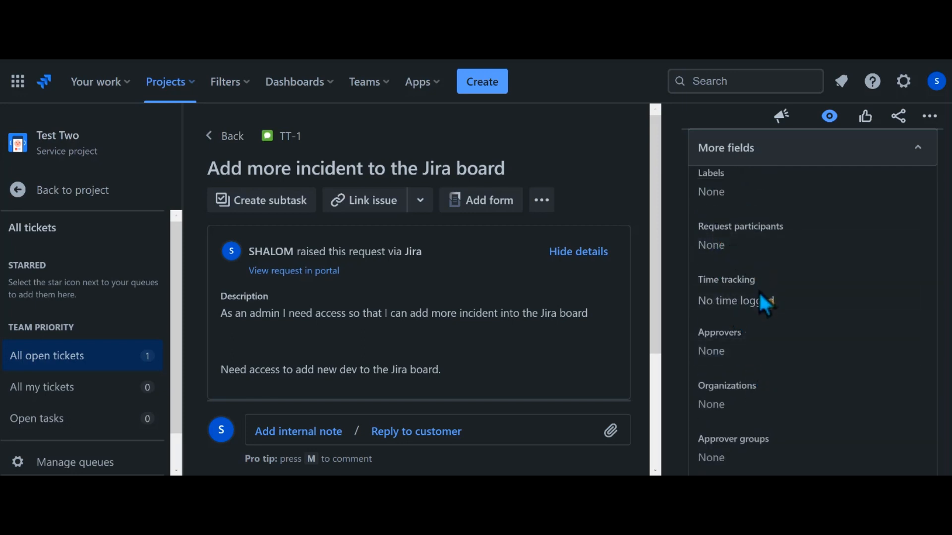
scroll(781, 323, "down", 3)
scroll(779, 319, "down", 1)
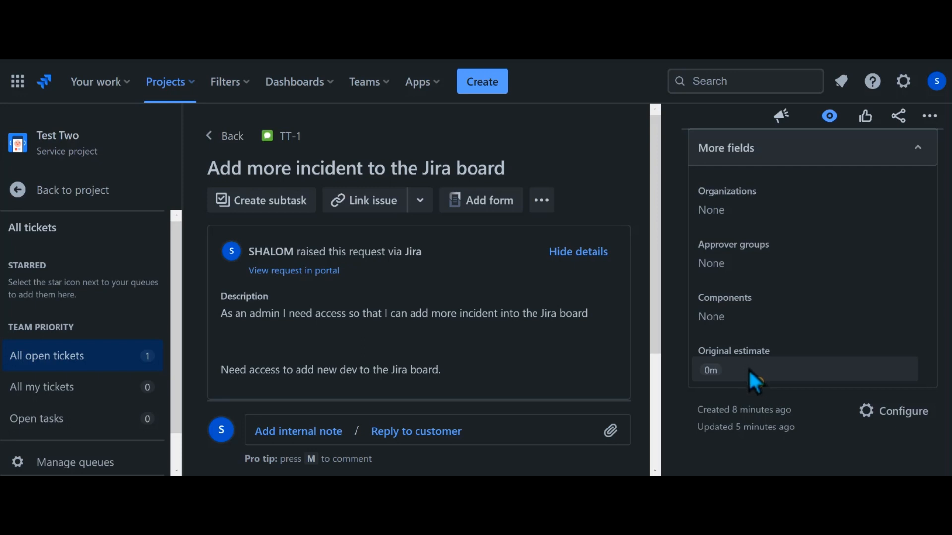
scroll(754, 371, "up", 2)
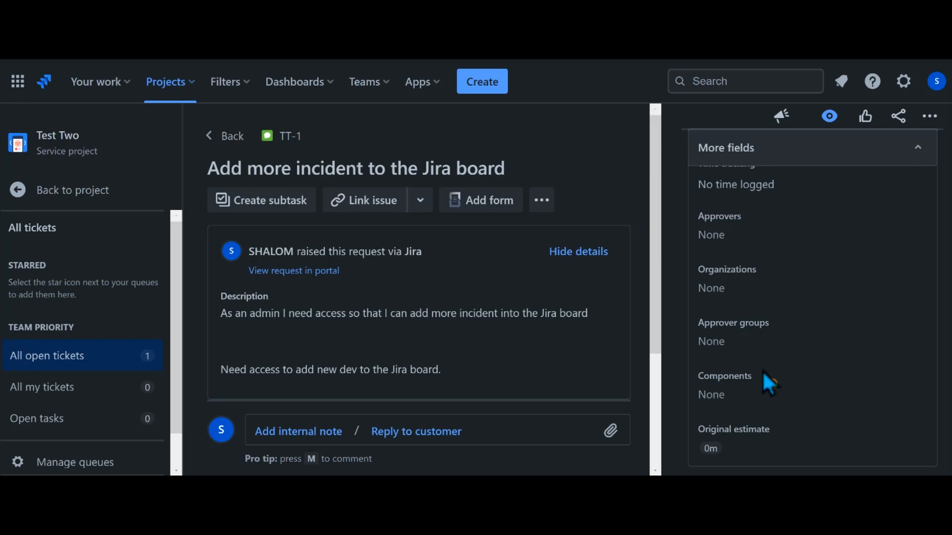
scroll(764, 371, "up", 4)
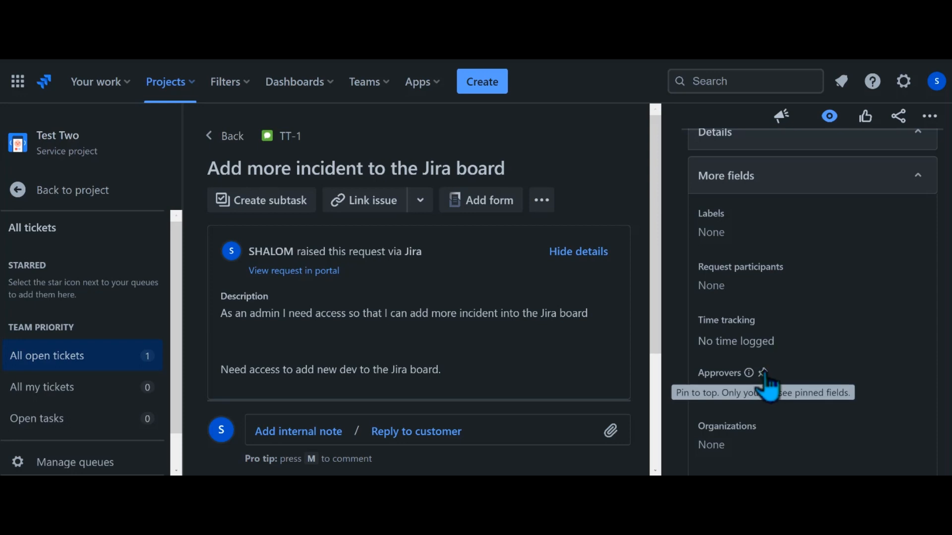
scroll(766, 373, "up", 2)
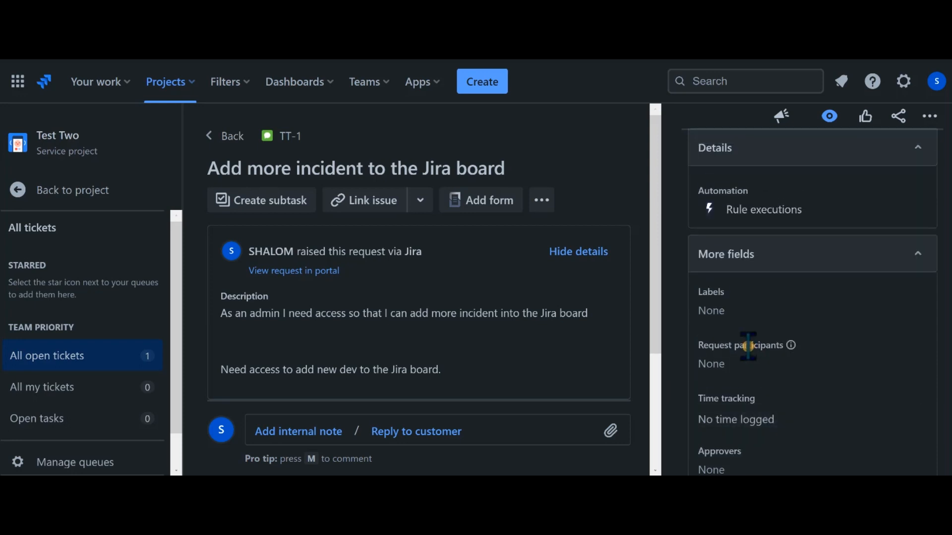